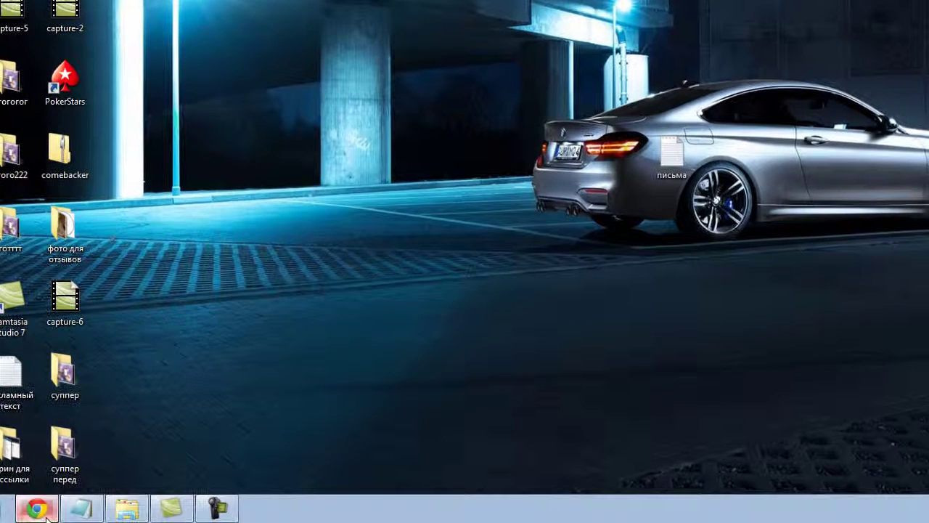
Step: Open the browser on the Glopart site and start the free registration
click(38, 509)
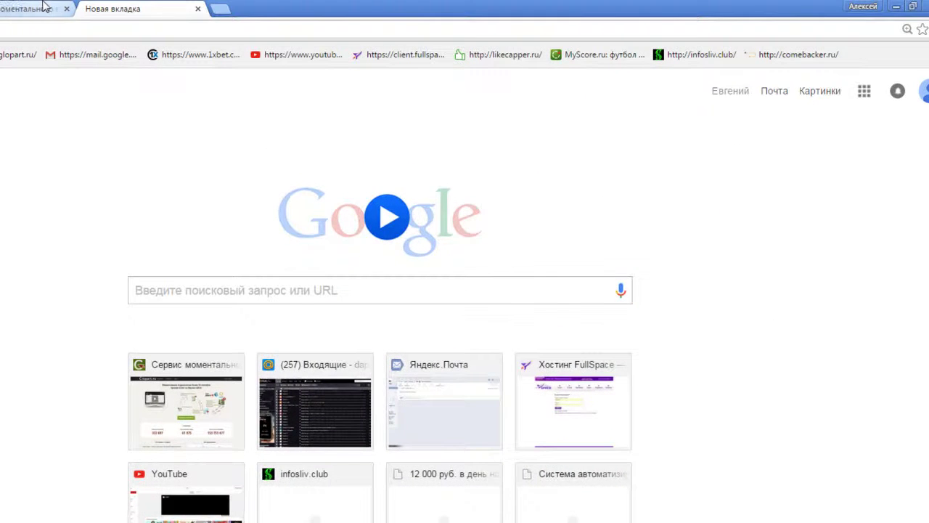
click(44, 7)
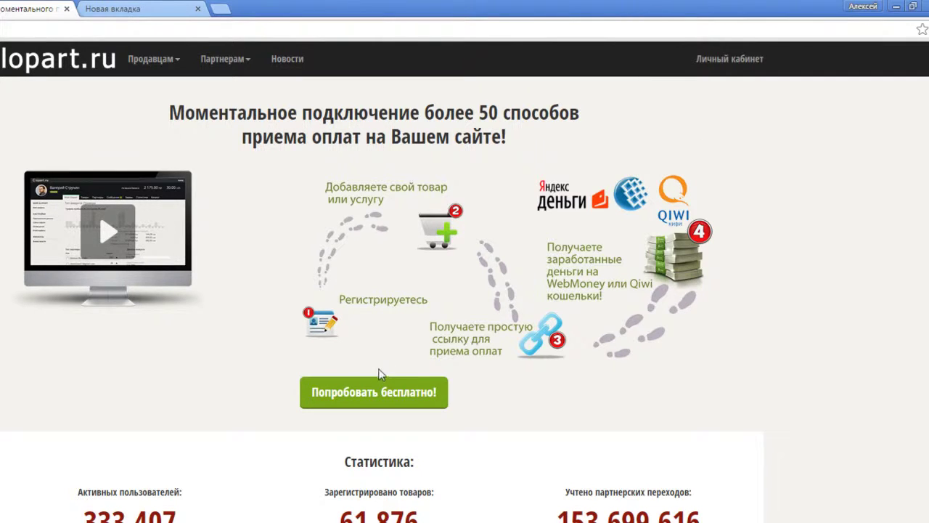
click(362, 406)
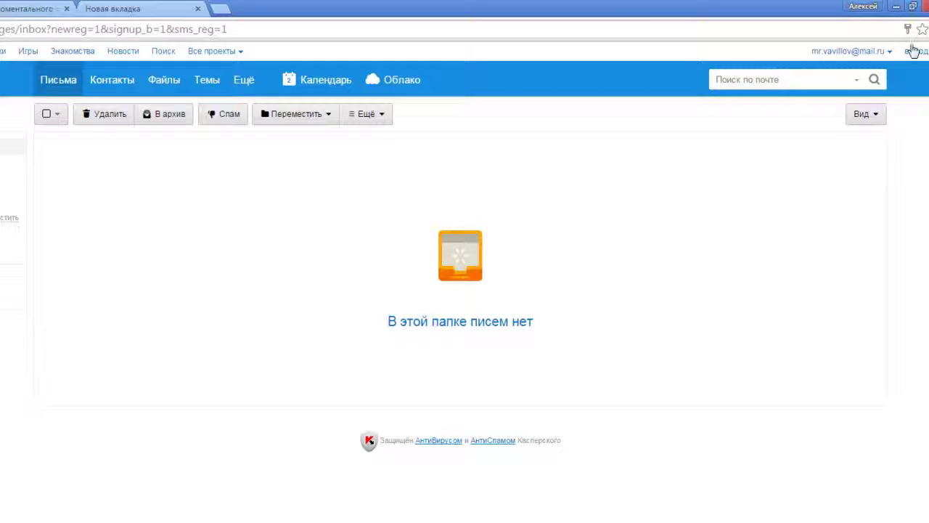
Step: Copy the account e-mail from the Mail.ru inbox into the Glopart registration form and submit it with the robot check ticked
drag(806, 52, 877, 57)
right_click(876, 57)
click(868, 64)
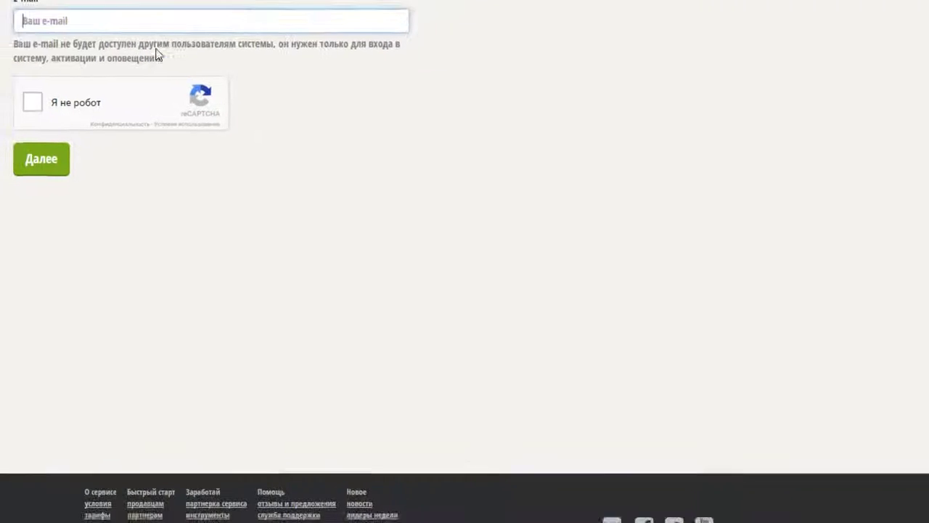
right_click(131, 24)
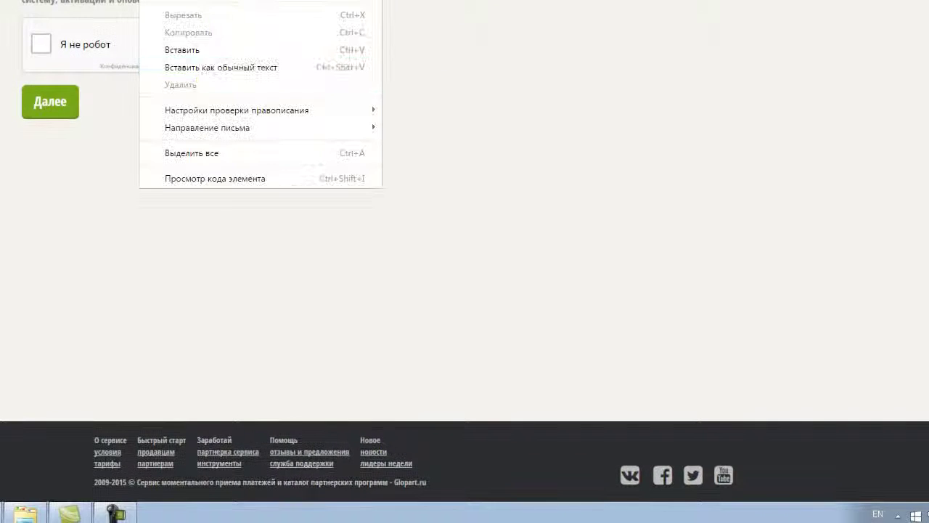
click(187, 103)
click(42, 45)
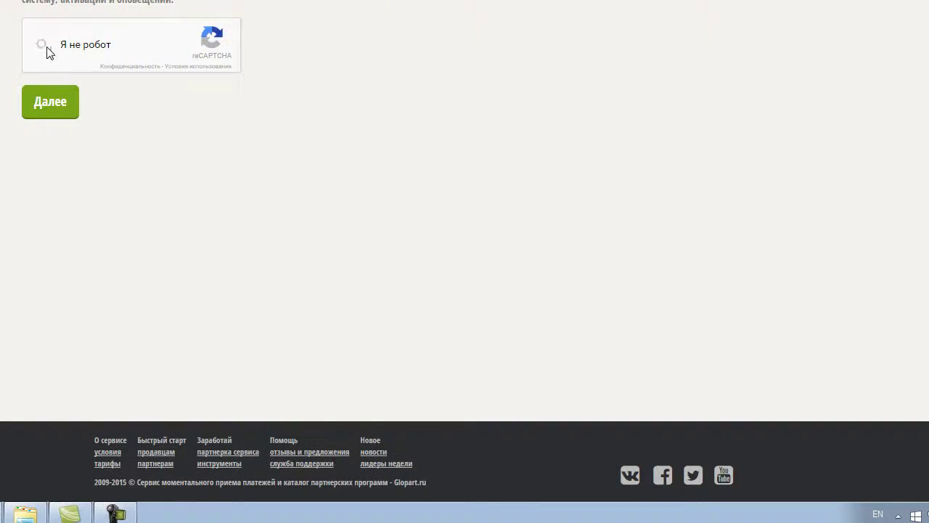
click(50, 115)
Step: Go to the end of the Glopart terms and privacy policy and agree to the conditions
scroll(87, 171, down, 5)
scroll(88, 199, down, 15)
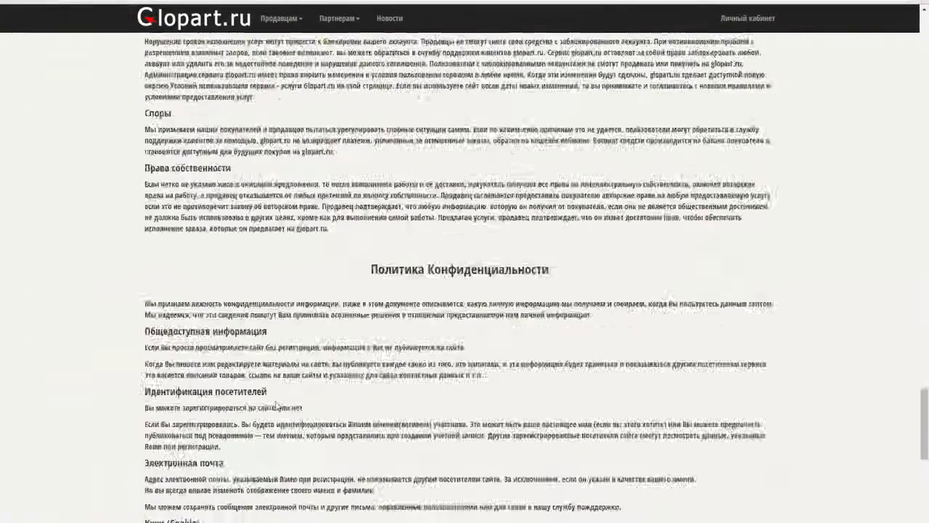
scroll(276, 405, down, 6)
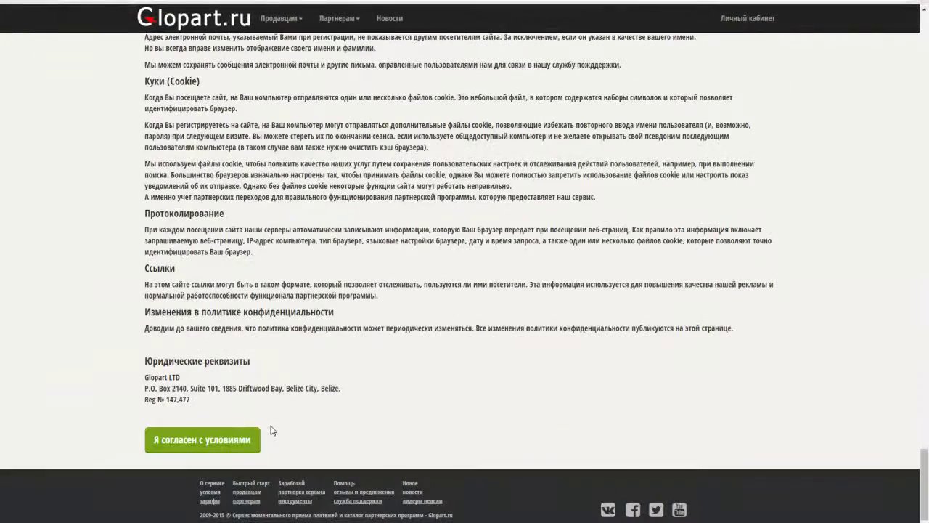
click(203, 439)
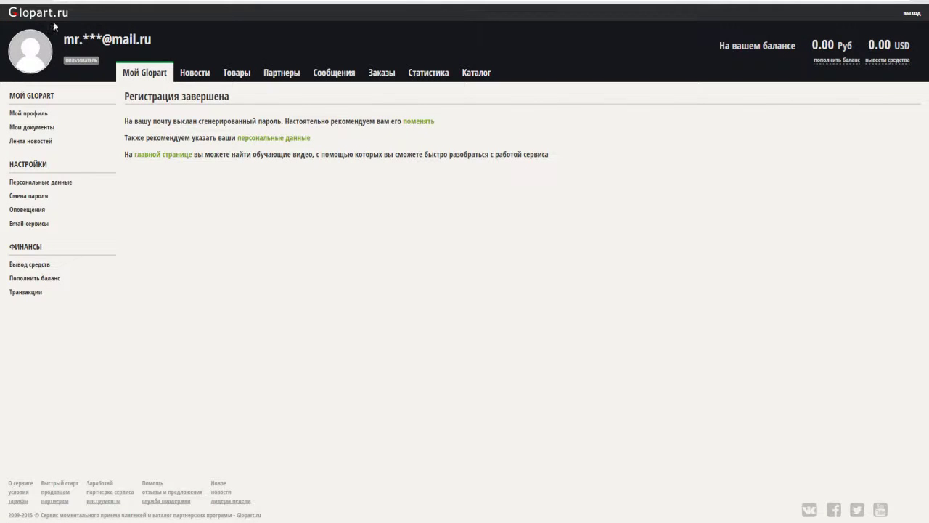
Step: Open the Glopart registration message in the Mail.ru inbox and activate the account through its link
key(ctrl+Tab)
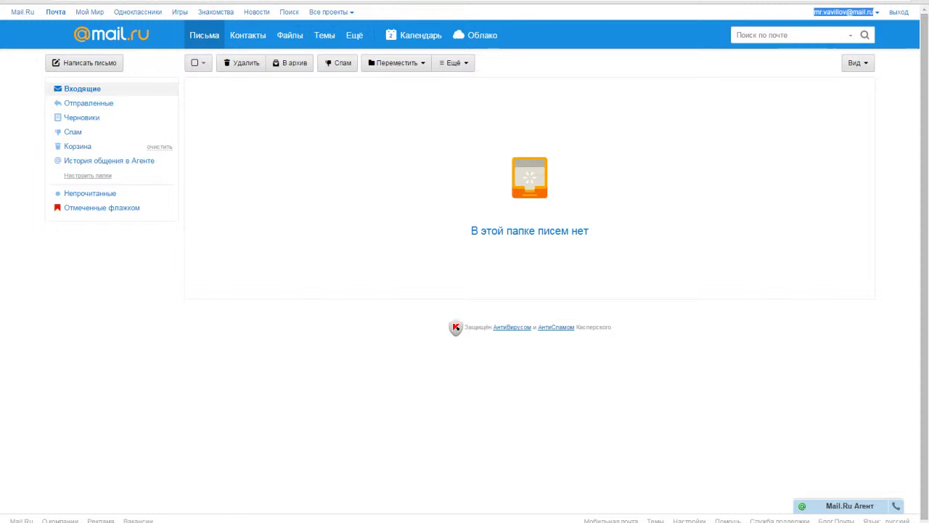
click(135, 94)
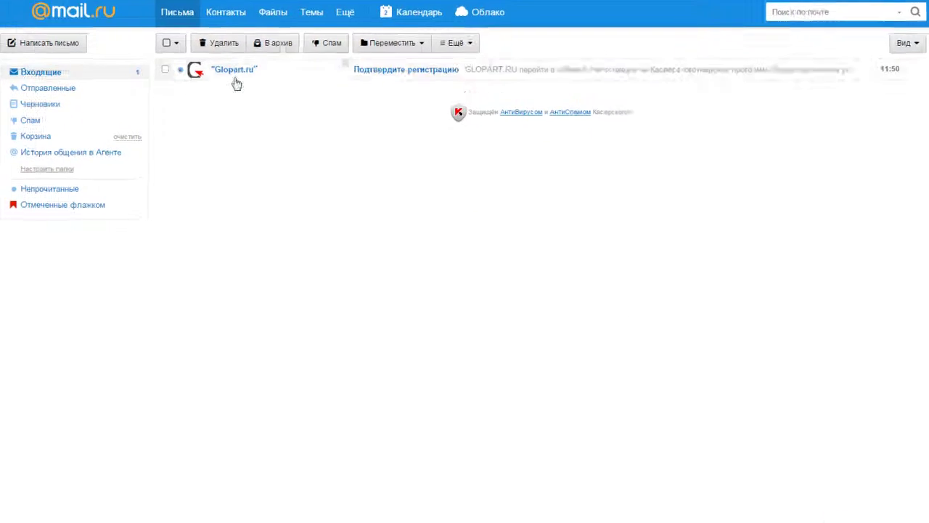
click(468, 88)
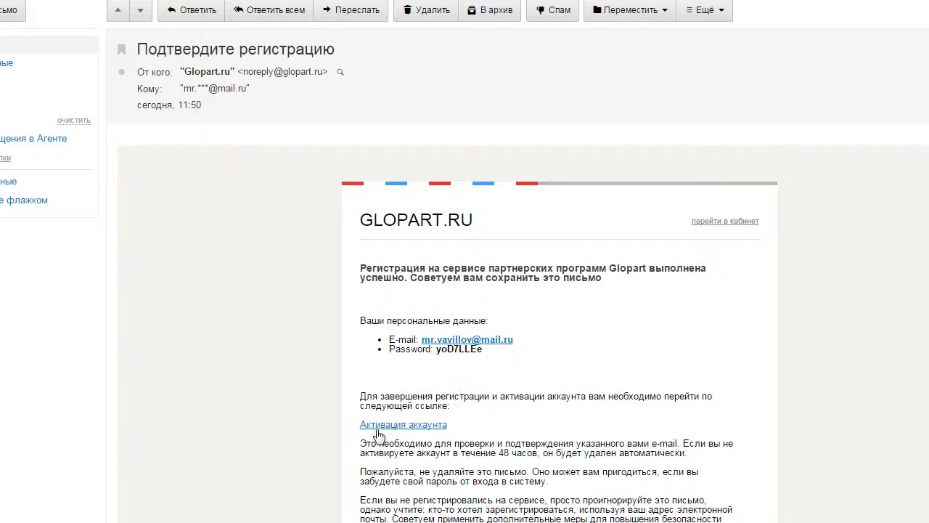
click(411, 427)
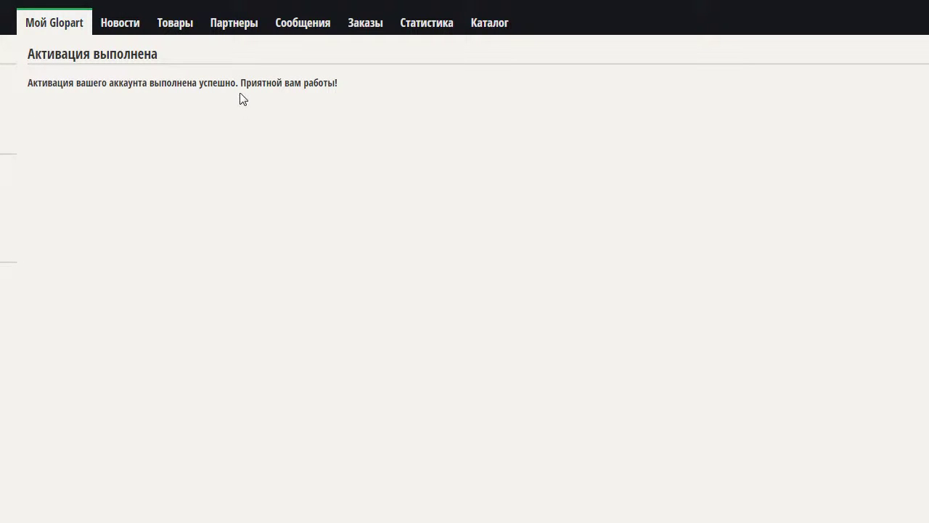
Step: View the Glopart news feed and the account's own products page
click(107, 28)
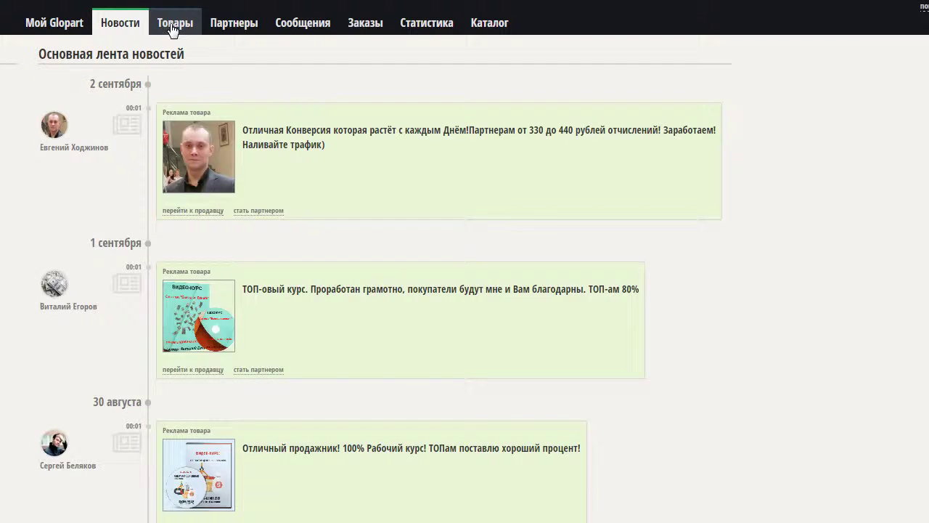
click(173, 29)
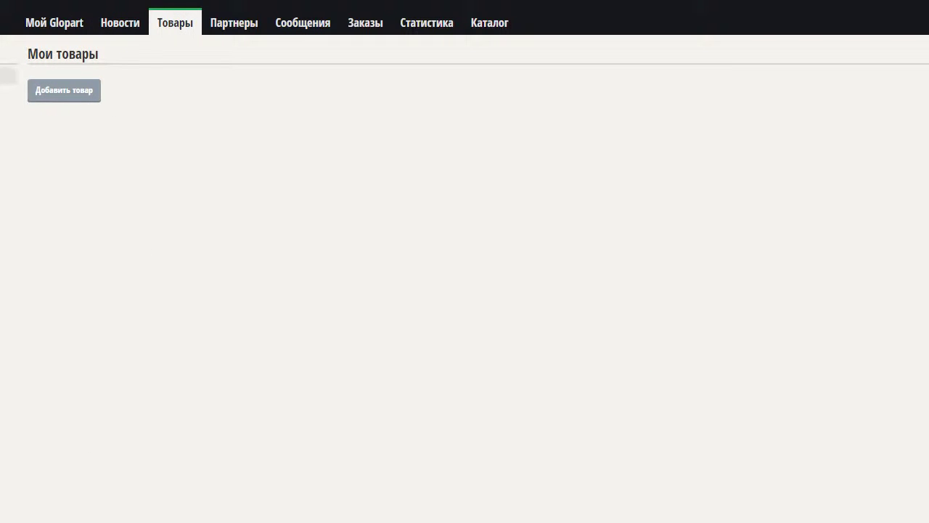
Step: Open the account's personal data and clear the existing display name
click(48, 38)
click(29, 247)
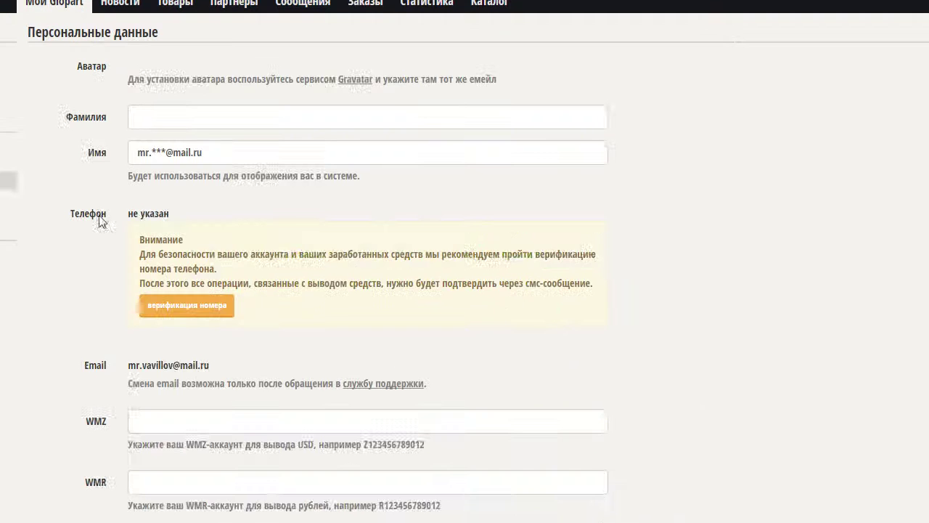
drag(203, 239, 108, 244)
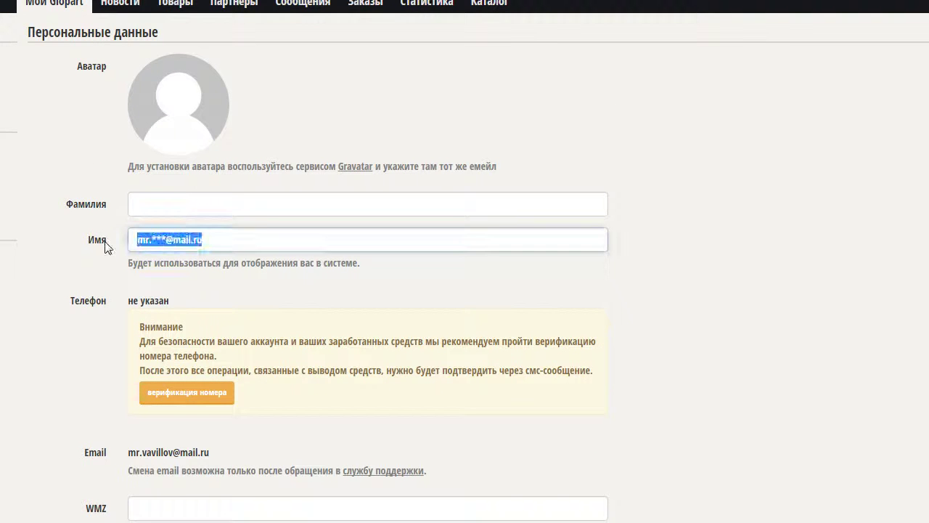
key(BackSpace)
text(dKFLBVBH)
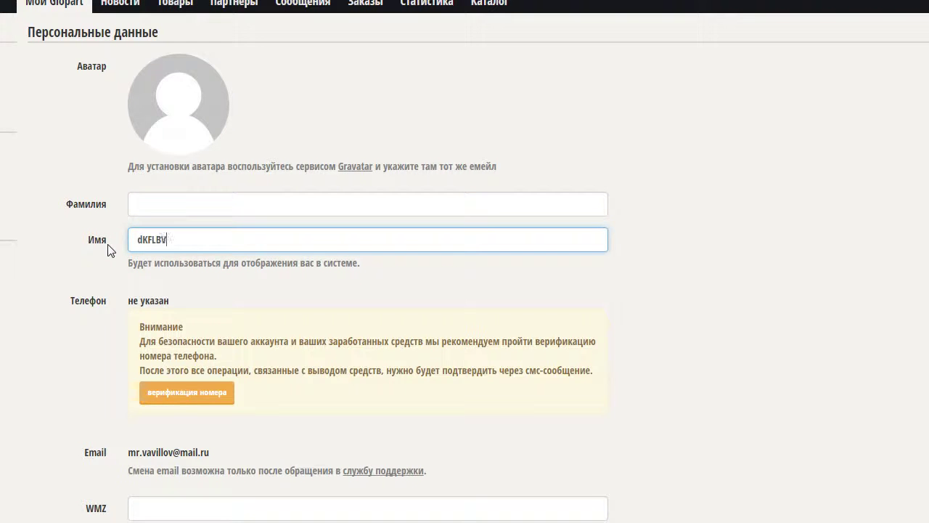
key(BackSpace)
key(BackSpace)
key(BackSpace)
key(BackSpace)
key(BackSpace)
key(BackSpace)
key(BackSpace)
key(BackSpace)
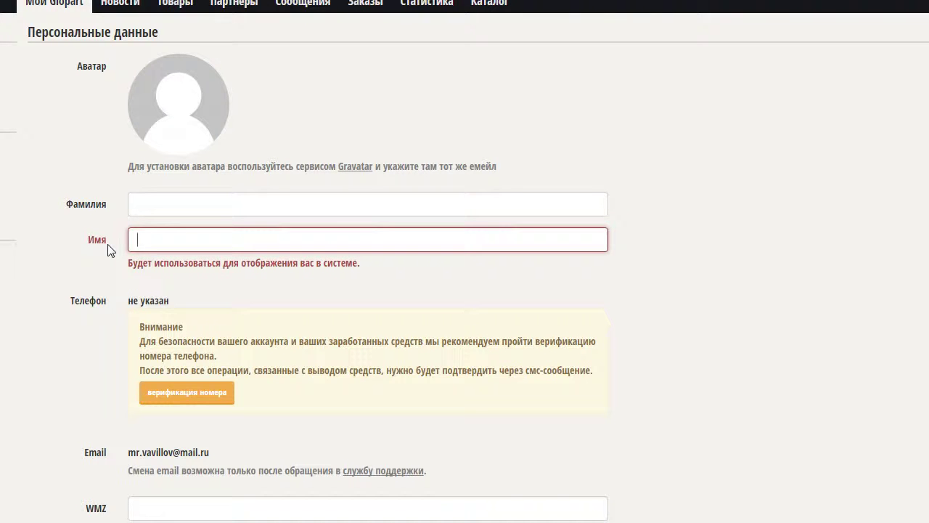
Step: Enter the account holder's first name in Cyrillic as the display name and save the personal data
text(В)
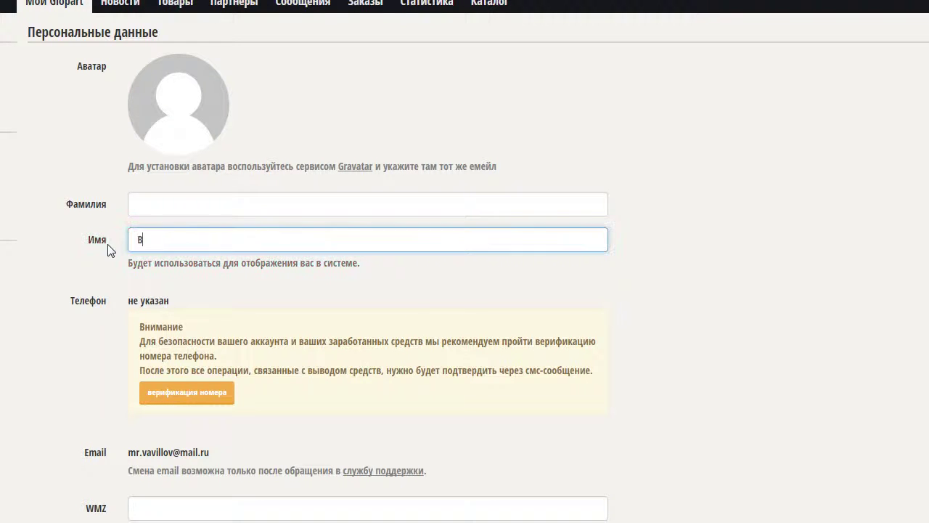
text(ладимир)
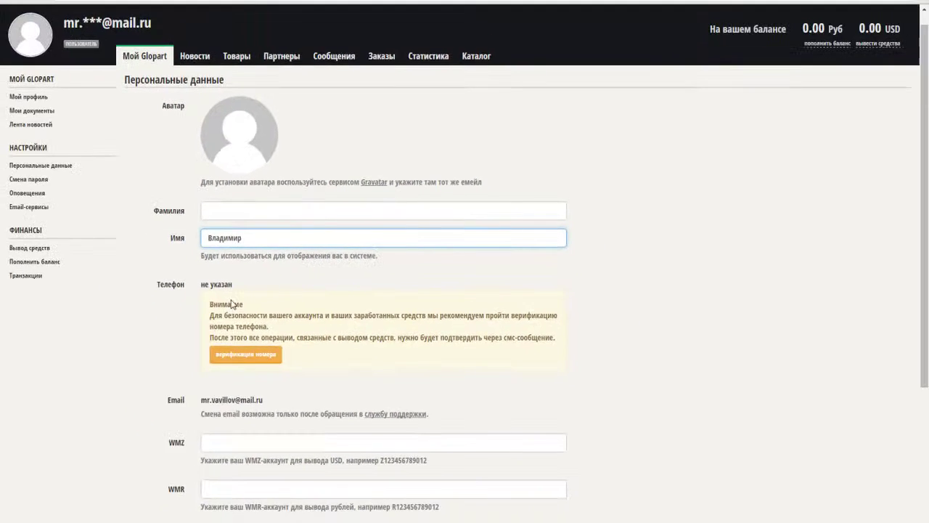
scroll(233, 304, down, 3)
click(217, 436)
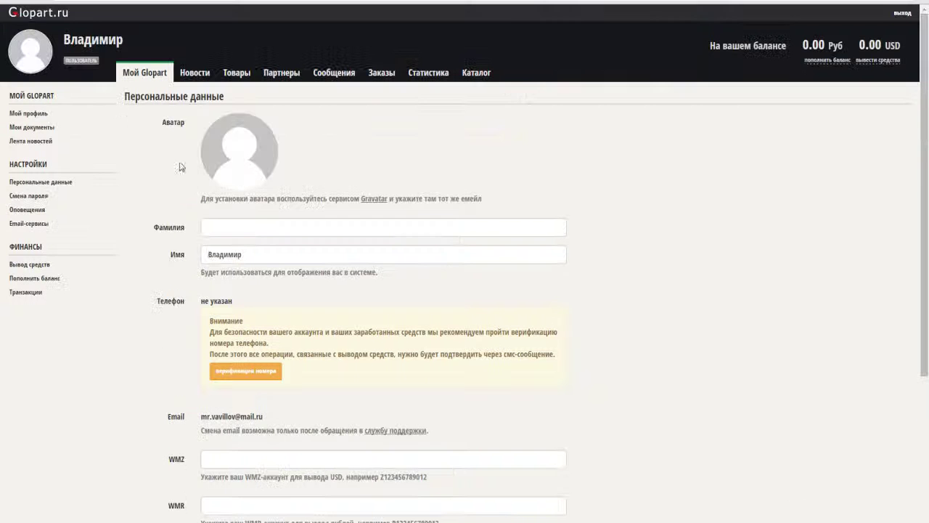
Step: Look through the products, news, partners and main account sections and the catalogue's list of all services
click(234, 73)
click(200, 75)
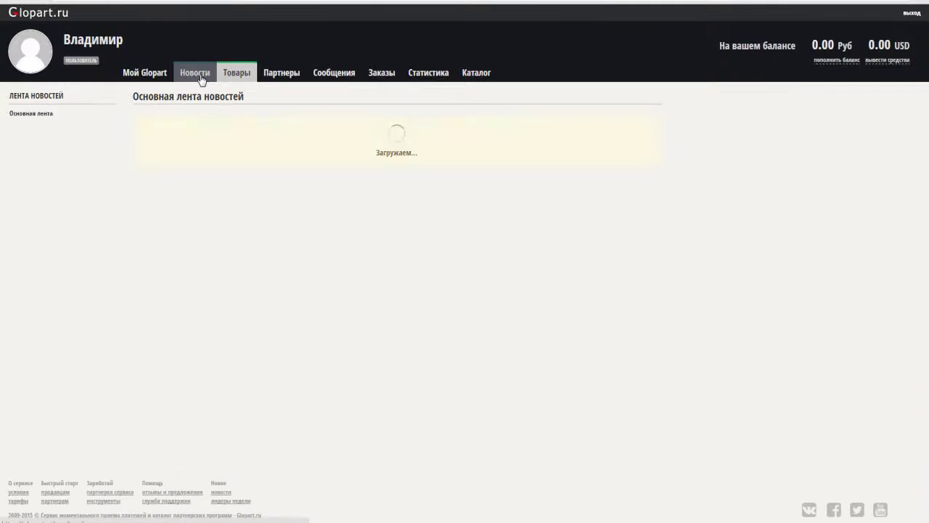
click(238, 80)
click(290, 82)
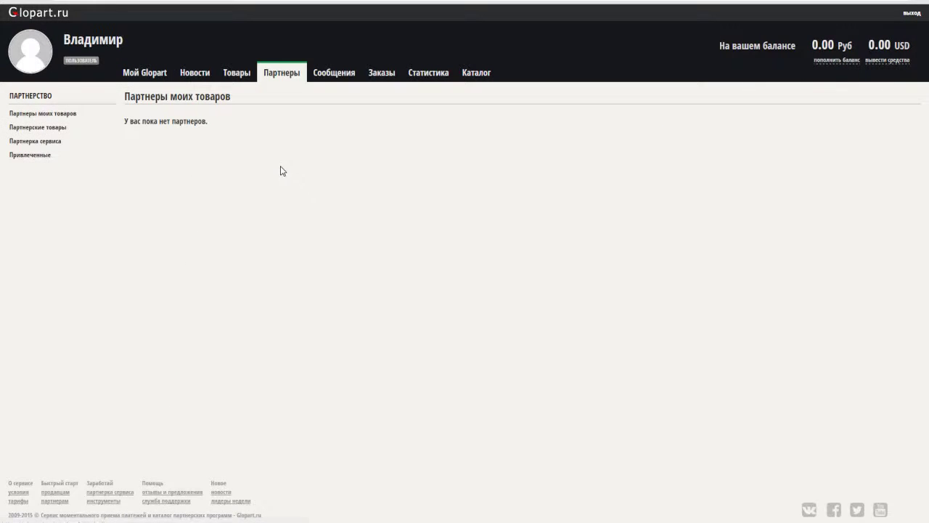
click(151, 78)
click(479, 74)
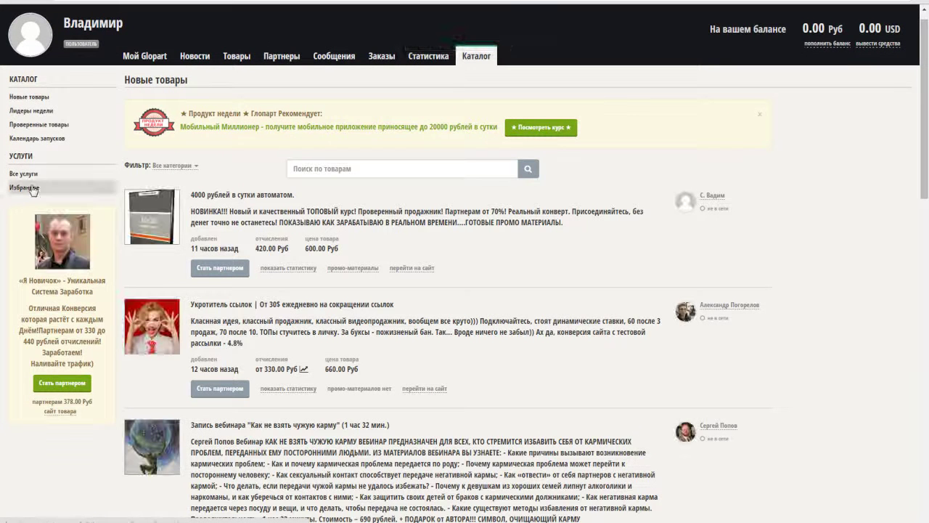
click(29, 179)
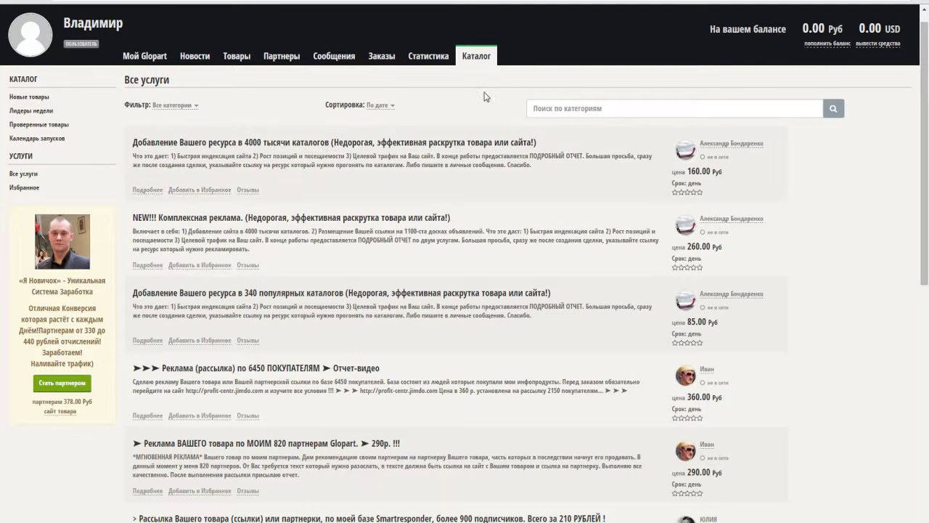
Step: Return to the new products catalogue and examine the sales page of "4000 рублей в сутки автоматом", including its price and customer reviews
click(475, 63)
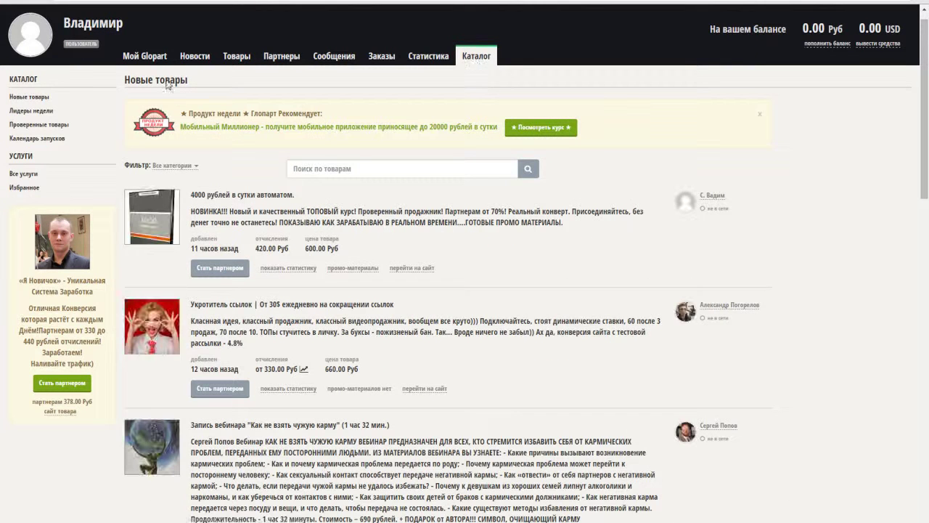
click(98, 96)
click(408, 269)
scroll(407, 283, down, 20)
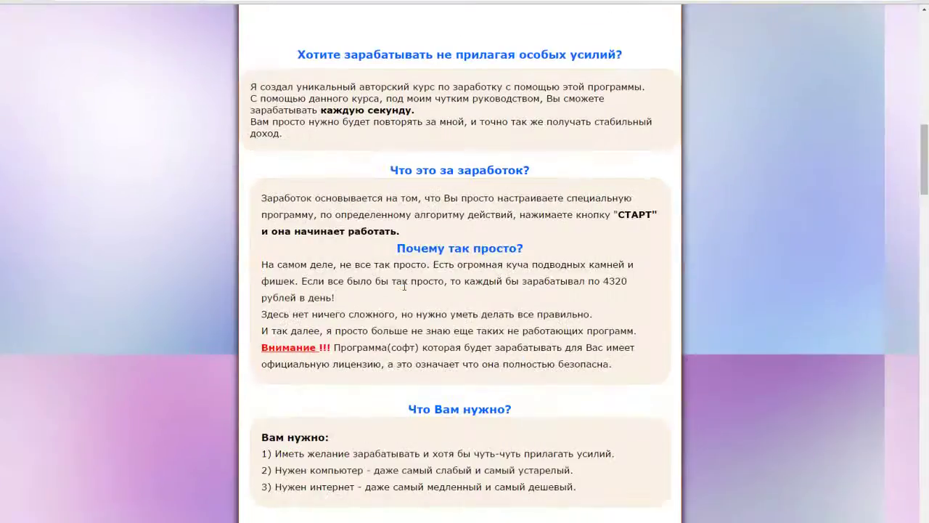
scroll(403, 291, down, 10)
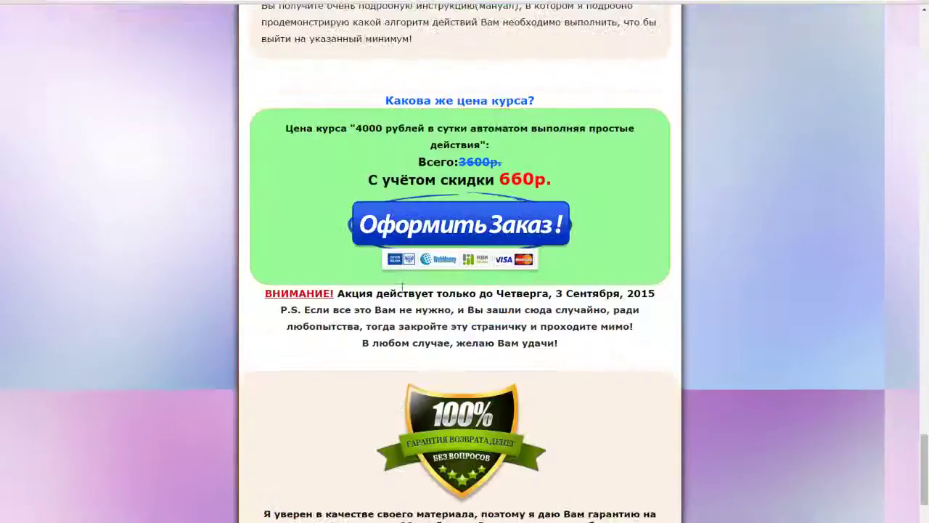
scroll(401, 291, up, 12)
scroll(400, 285, down, 15)
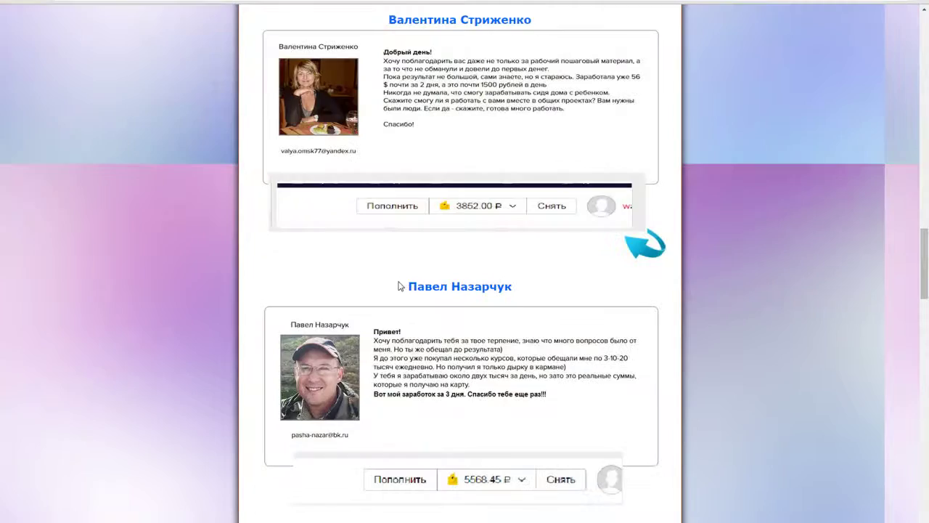
scroll(400, 285, up, 6)
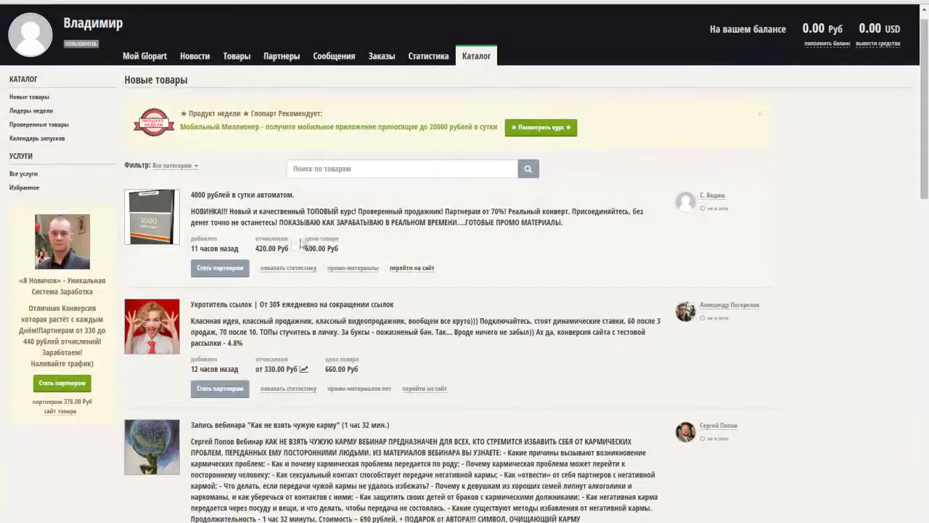
Step: Start a new message to the seller of "4000 рублей в сутки автоматом" from the catalogue
mouse_move(718, 199)
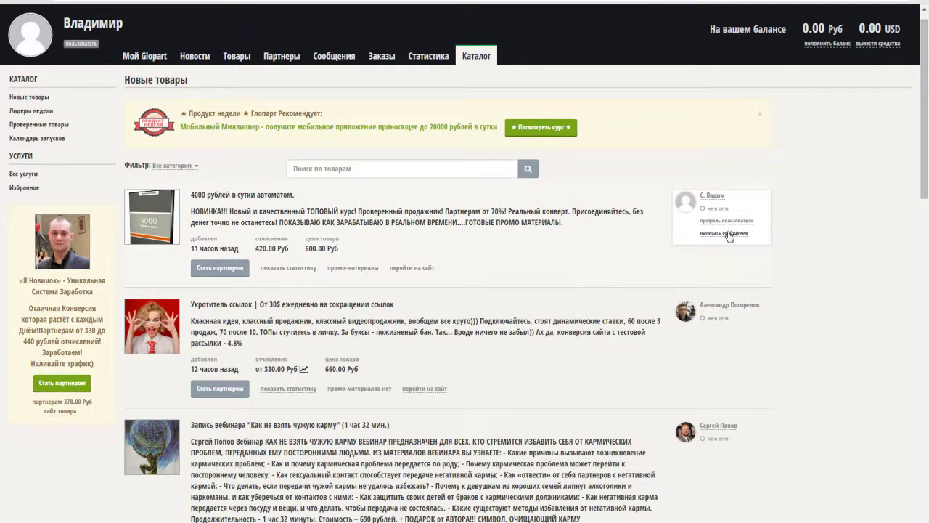
click(726, 233)
click(386, 106)
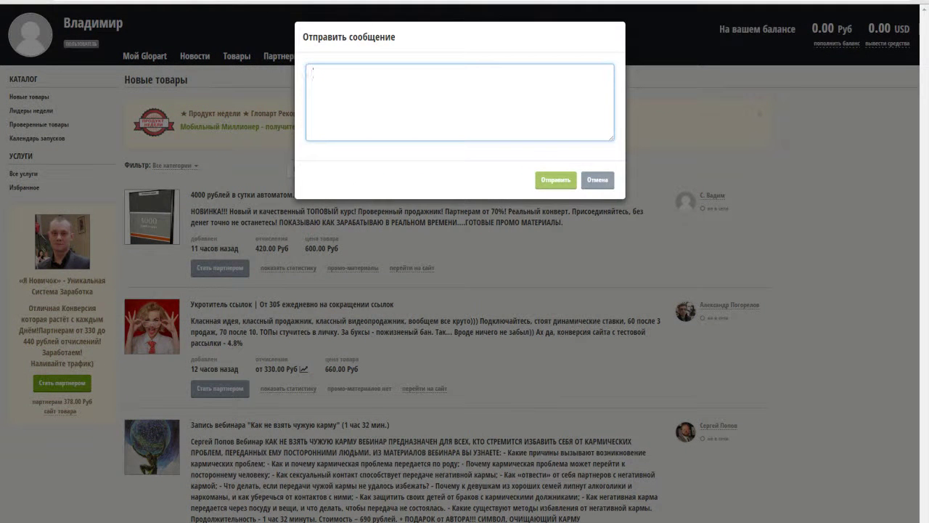
Step: Switch to the Notepad file "письма" and correct the 300 руб. price line to read "со выключенной веб камерой"
key(alt+Tab)
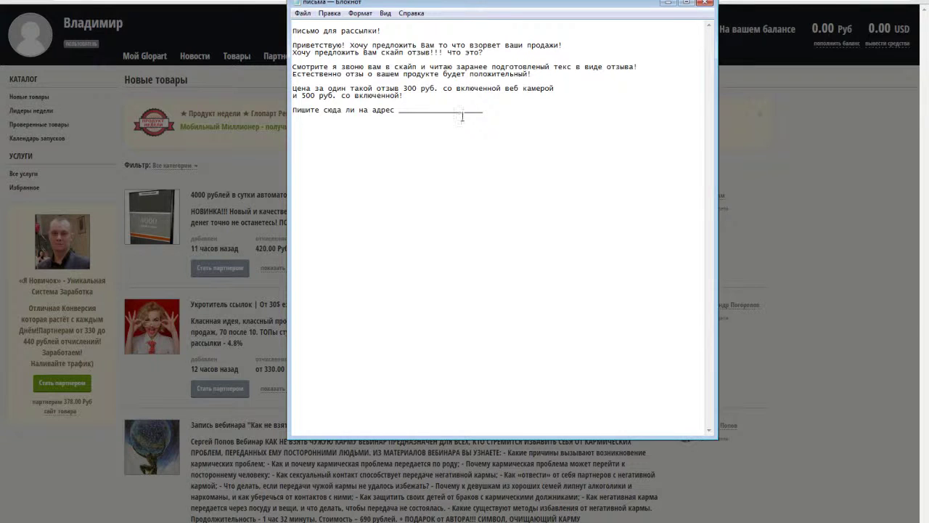
text(ы)
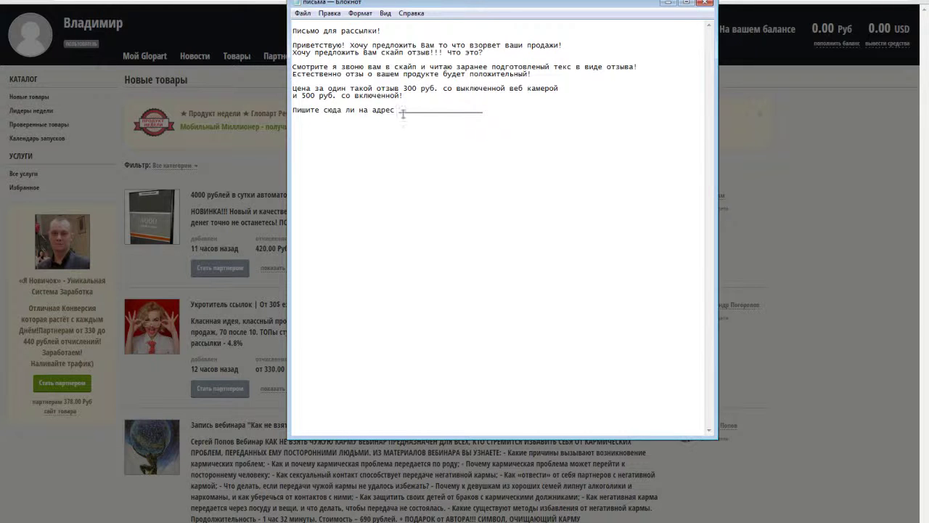
Step: Copy the letter text in Notepad from "Приветствую!" through the "Пишите сюда ли на адрес" line and return to the seller message
drag(483, 110, 290, 47)
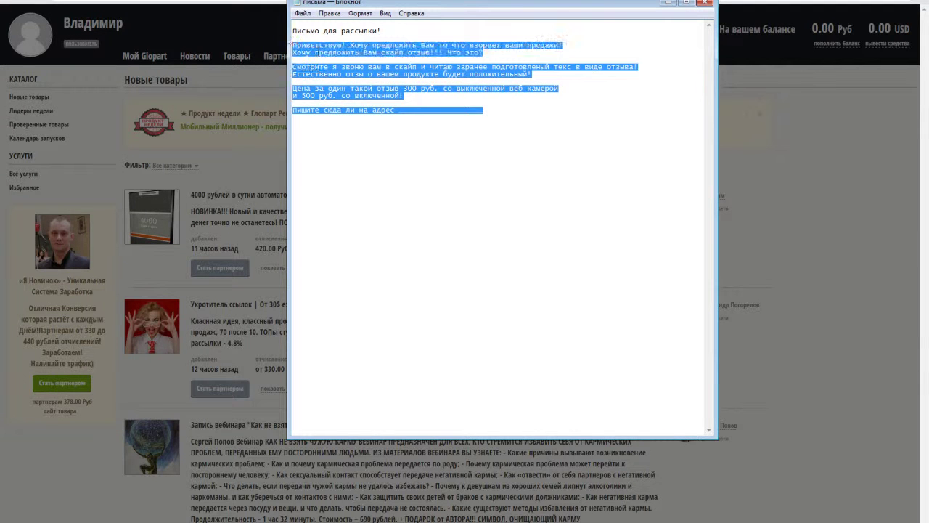
right_click(317, 50)
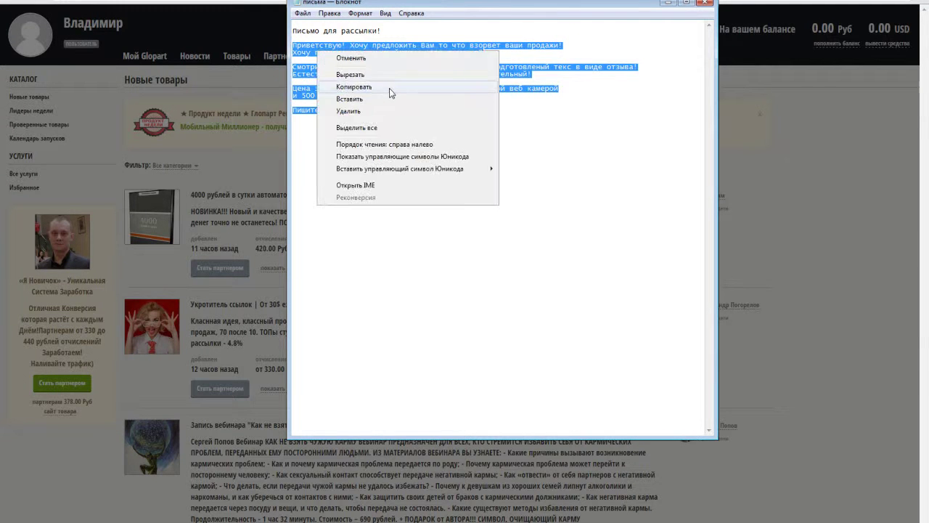
click(518, 132)
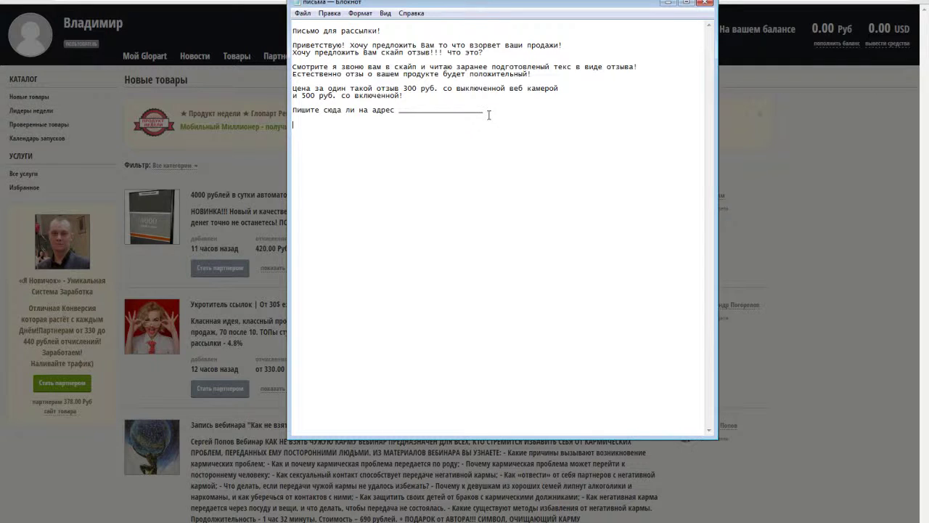
drag(489, 114, 289, 42)
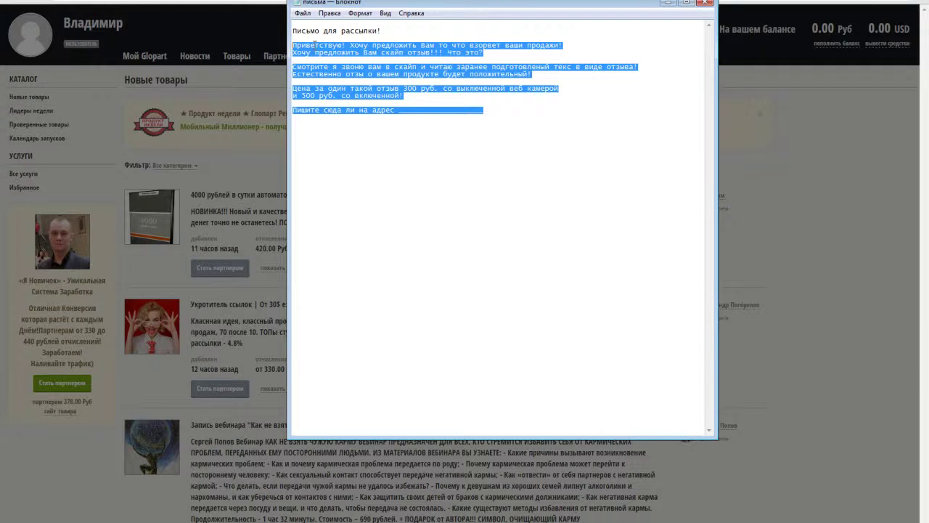
click(494, 118)
drag(488, 113, 292, 40)
right_click(327, 43)
click(404, 80)
click(666, 4)
Step: Paste the copied letter into the message to the seller of "4000 рублей в сутки автоматом" and discard it without sending
click(400, 123)
right_click(361, 80)
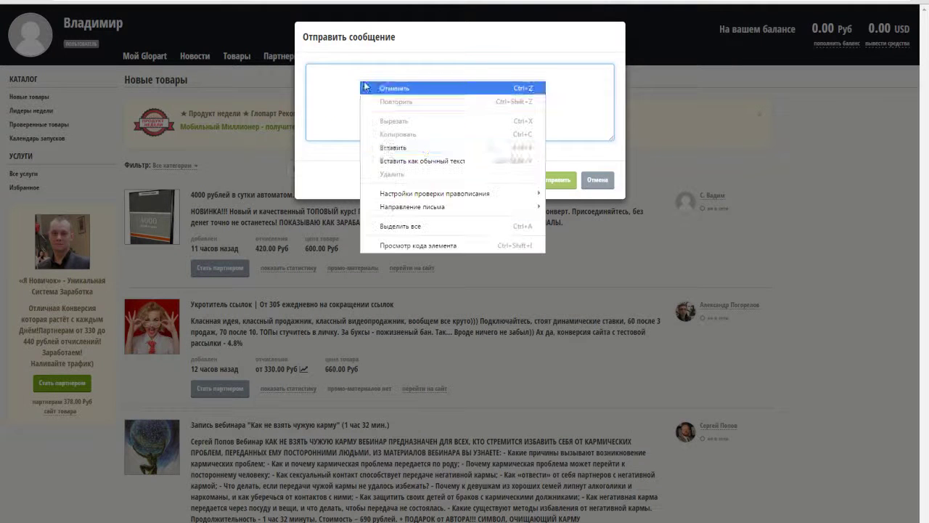
click(423, 146)
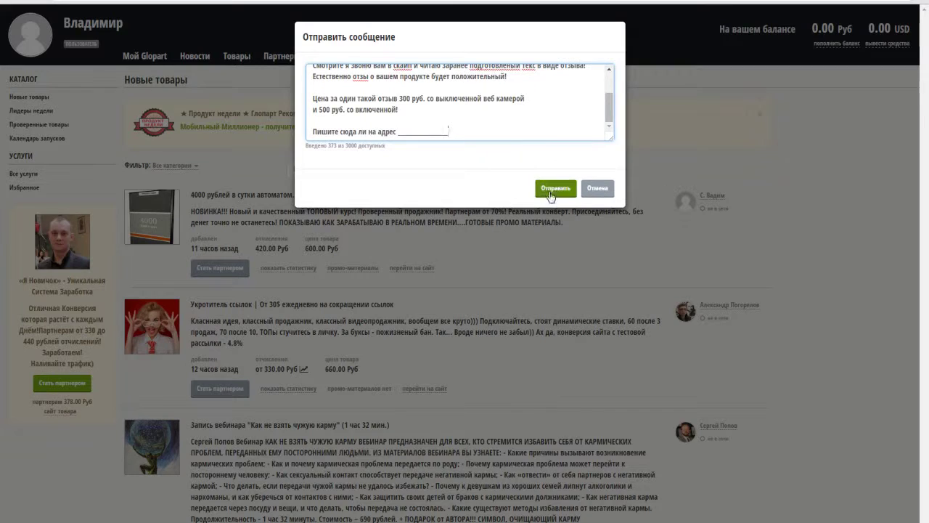
click(598, 189)
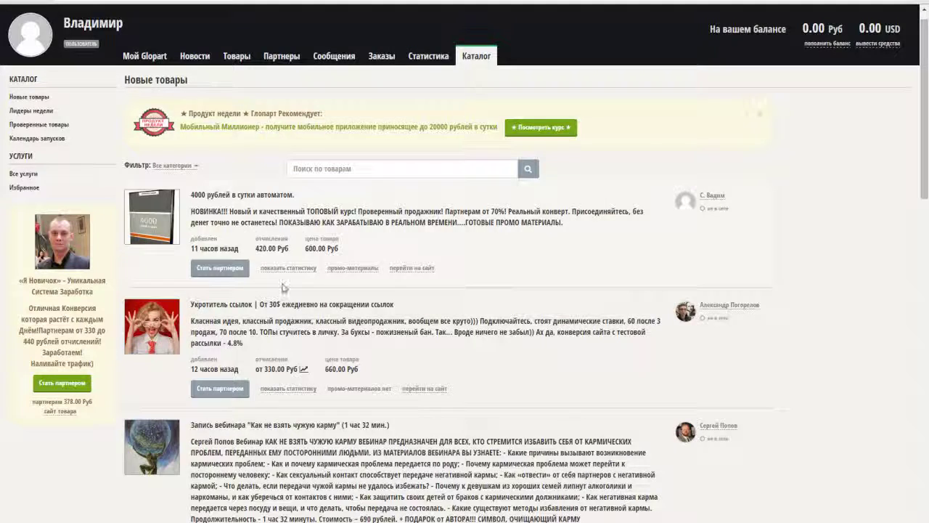
Step: Look through the products and their sellers on the first three pages of the new products catalogue
scroll(282, 285, down, 4)
scroll(196, 91, up, 2)
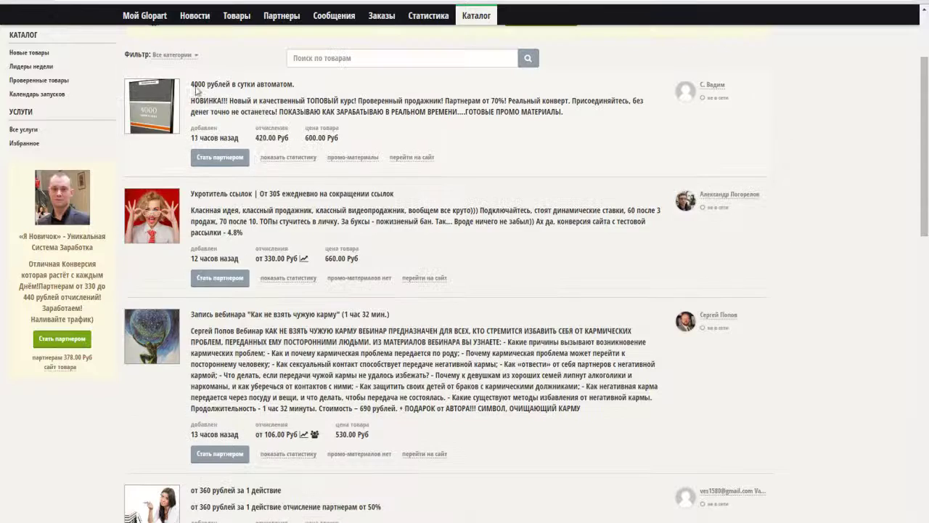
scroll(248, 275, down, 5)
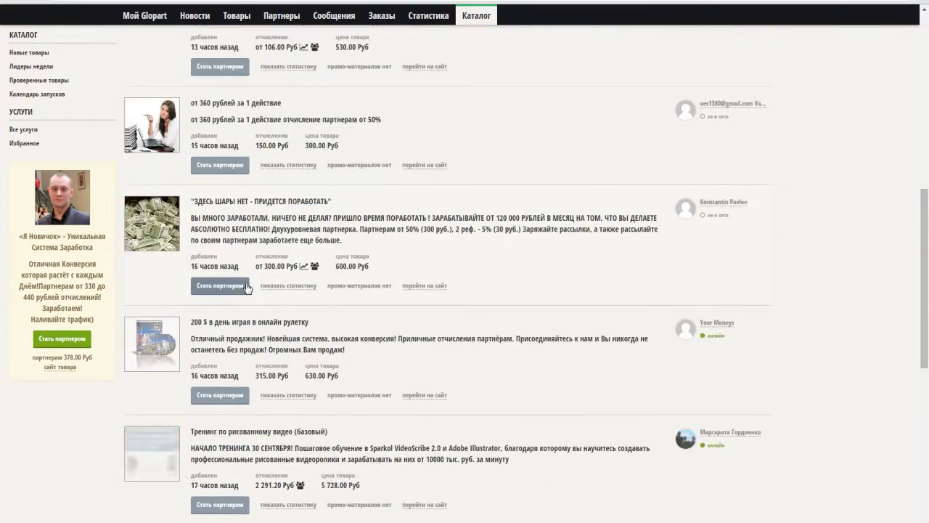
scroll(246, 288, down, 6)
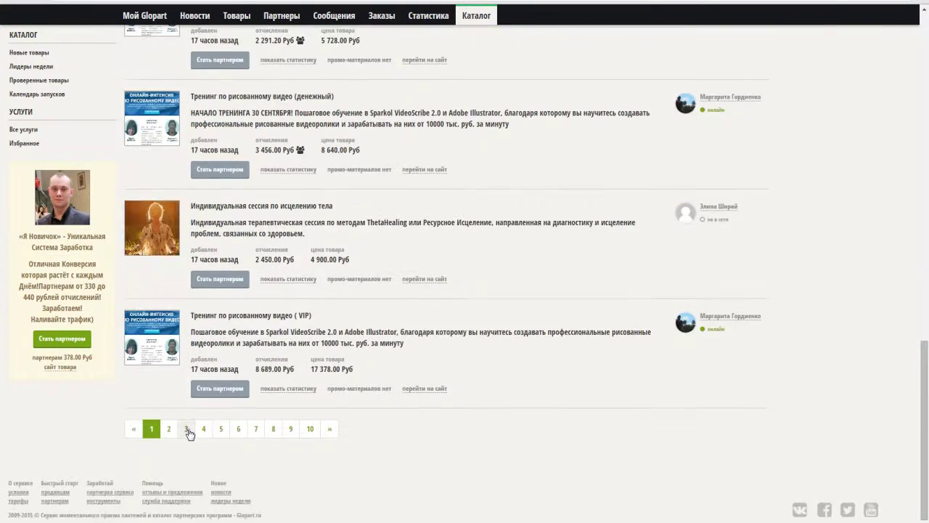
scroll(195, 406, up, 5)
scroll(199, 383, down, 5)
click(173, 428)
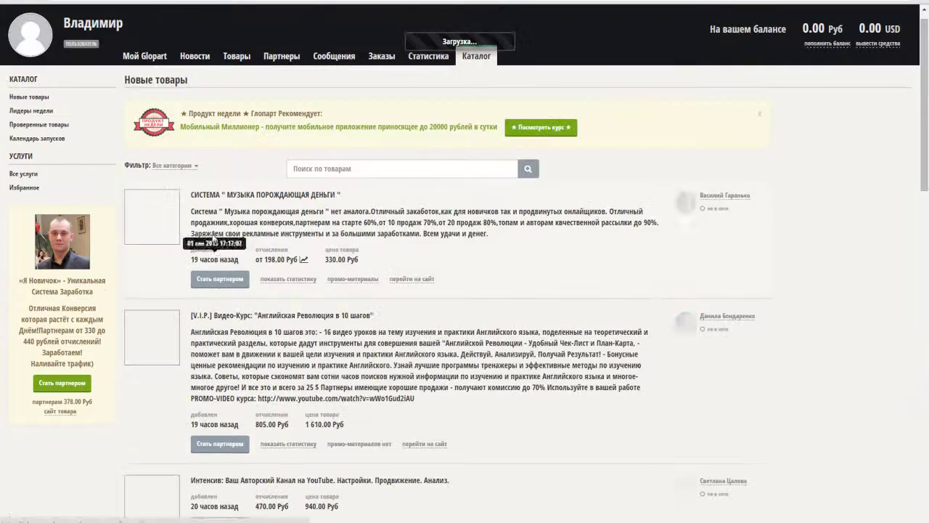
scroll(217, 327, down, 8)
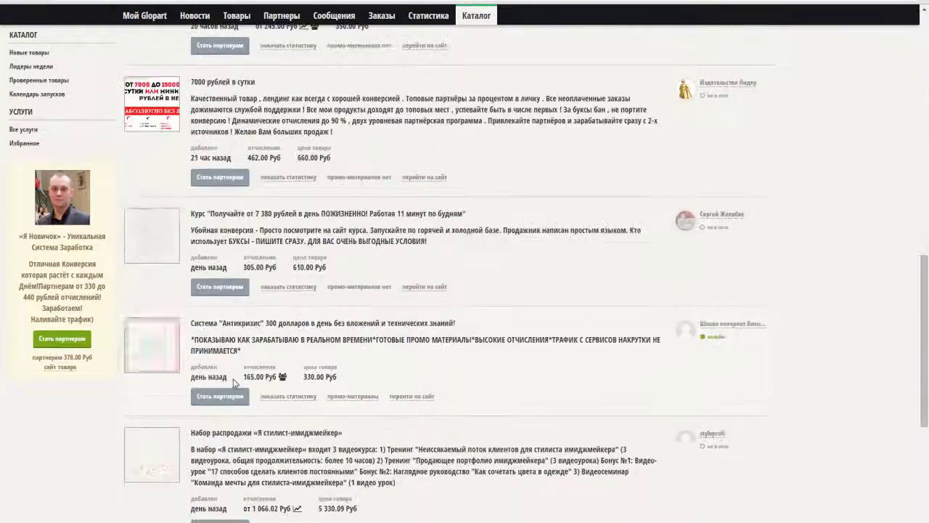
scroll(234, 384, down, 4)
click(188, 429)
scroll(210, 239, down, 10)
scroll(240, 264, up, 4)
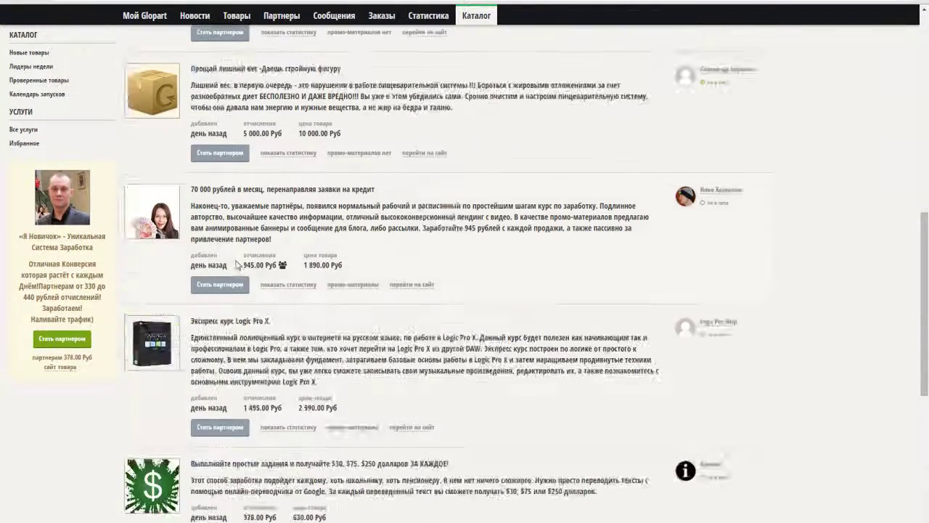
scroll(239, 263, up, 7)
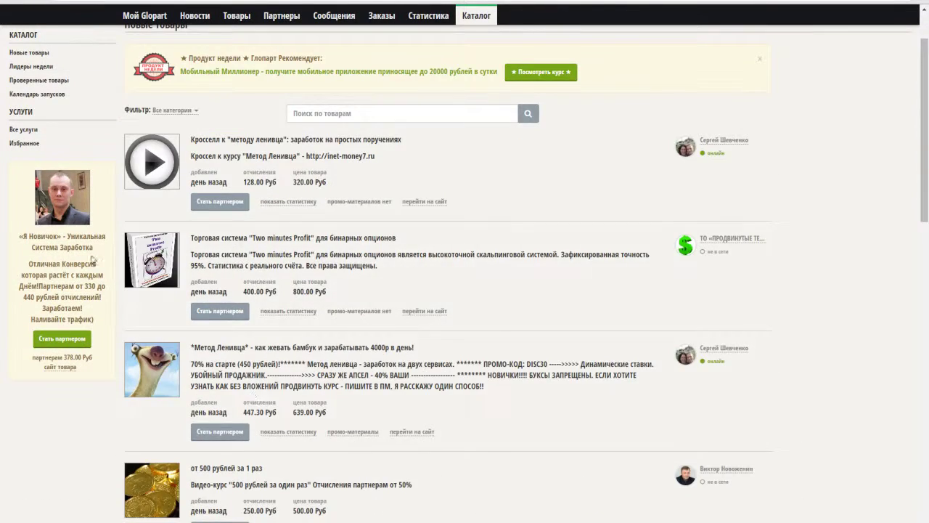
scroll(279, 327, up, 1)
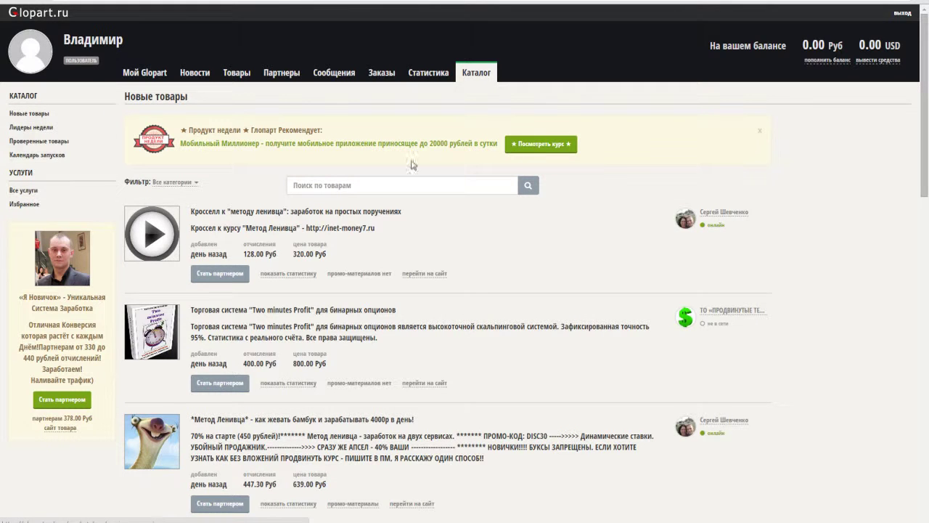
Step: Look through the account's goods, profile, catalogue, statistics, orders, messages and partners sections
click(231, 76)
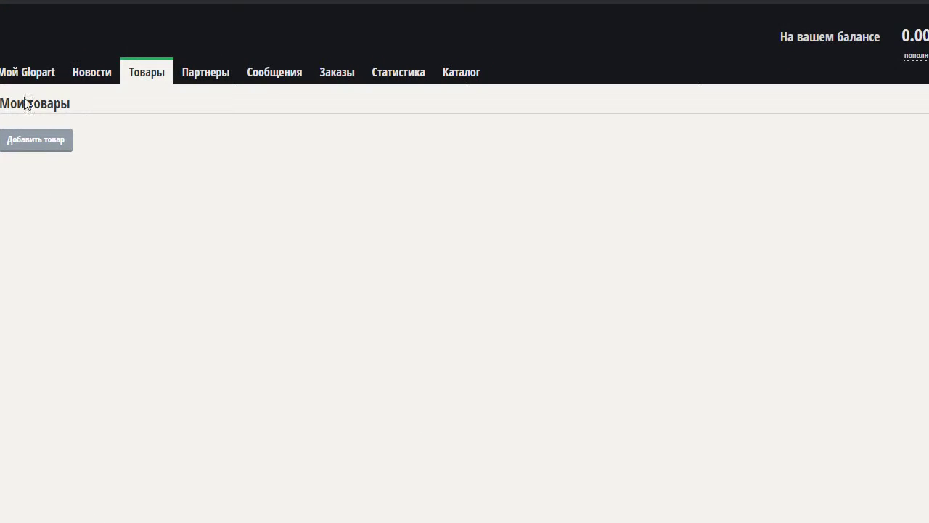
click(47, 77)
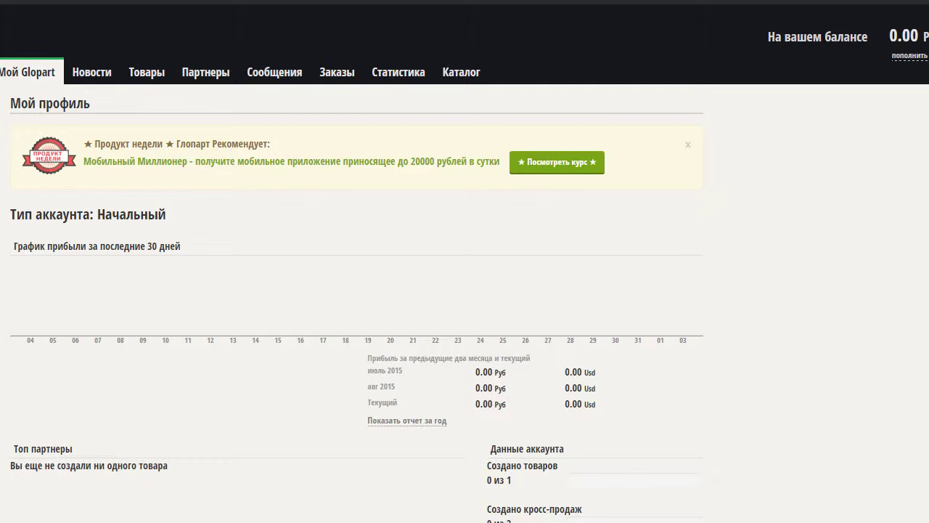
click(447, 73)
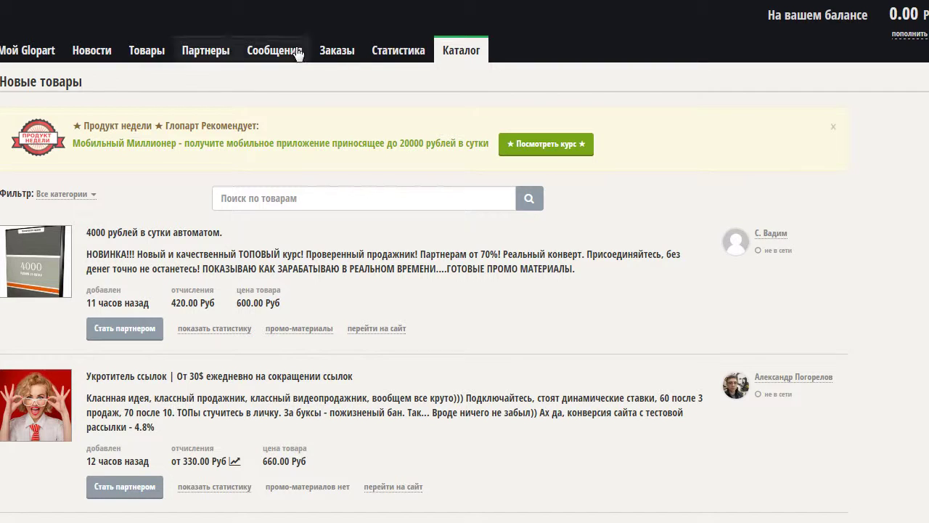
click(386, 51)
click(339, 54)
click(283, 76)
click(203, 76)
click(148, 78)
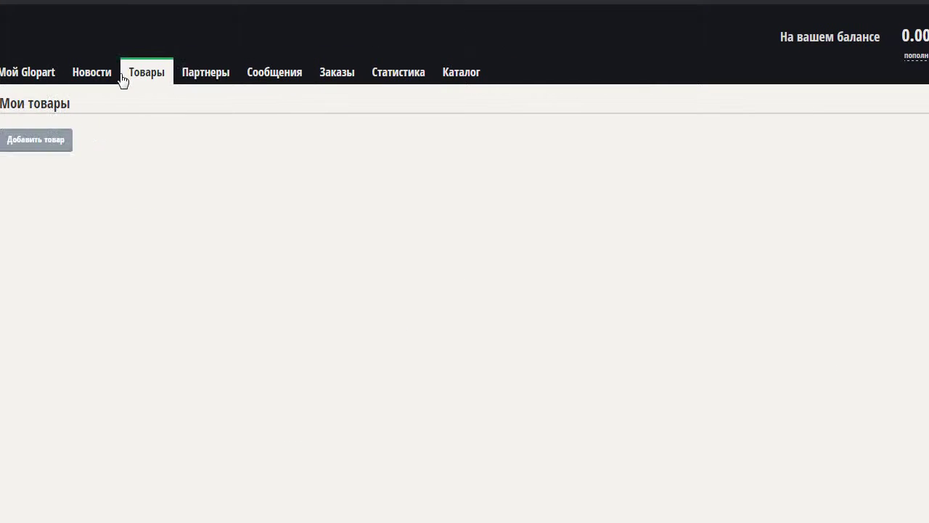
Step: Go to the account's own services within its goods section and start creating a new service
click(6, 145)
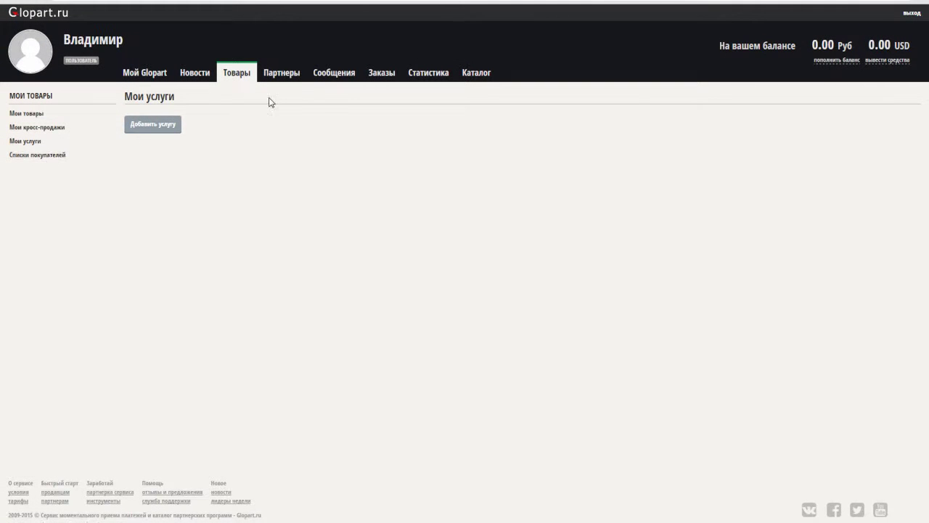
click(242, 79)
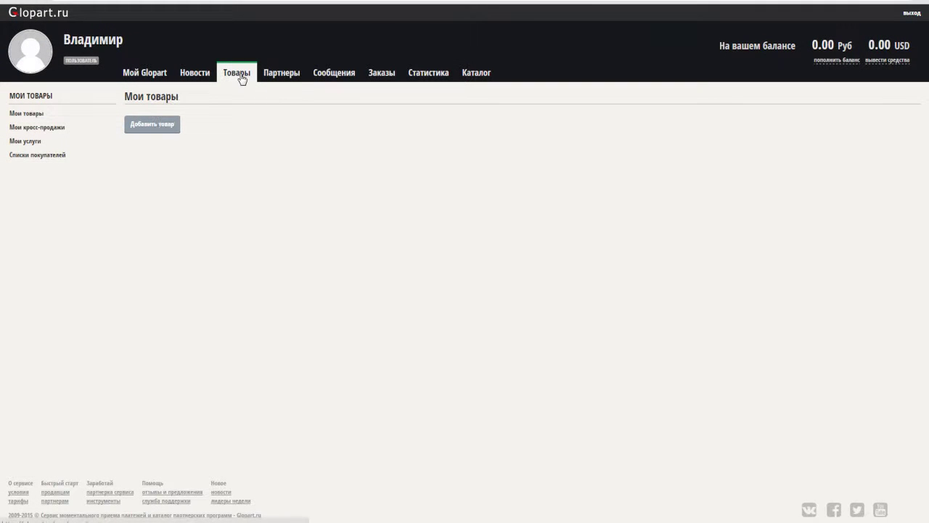
click(33, 142)
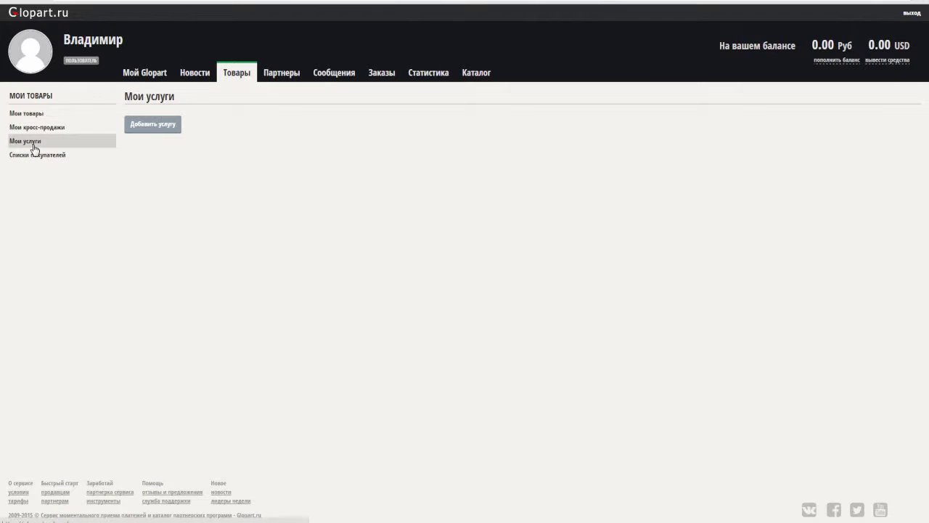
click(143, 134)
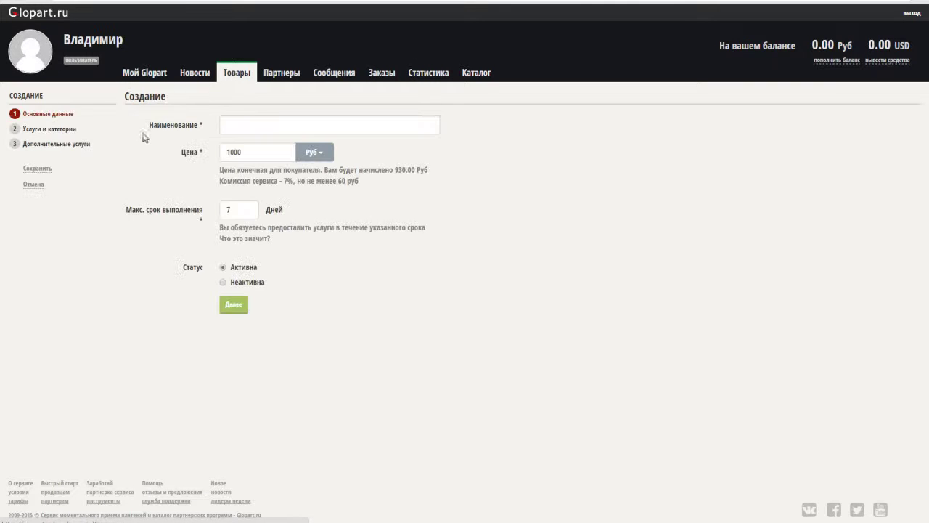
Step: Name the new service "Скайп отзыв для ваших продуктов или продукта!!!"
click(258, 124)
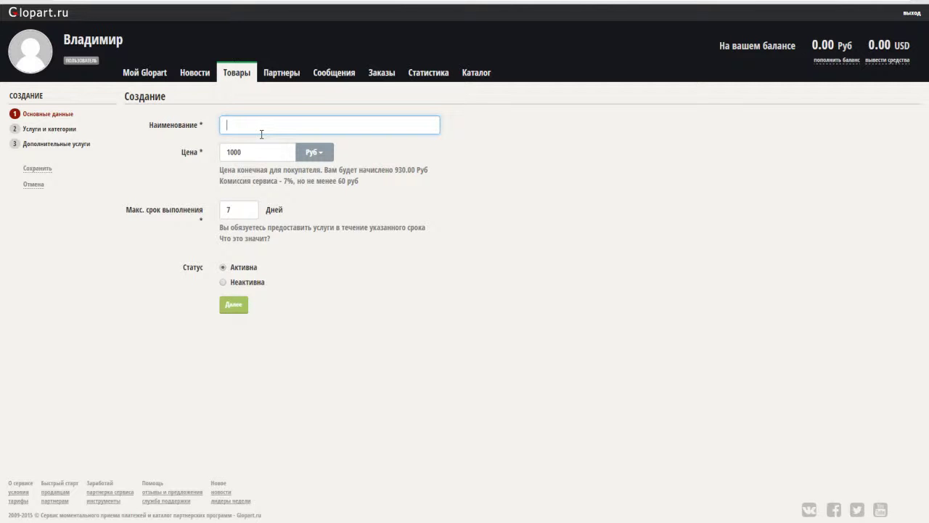
text(ч)
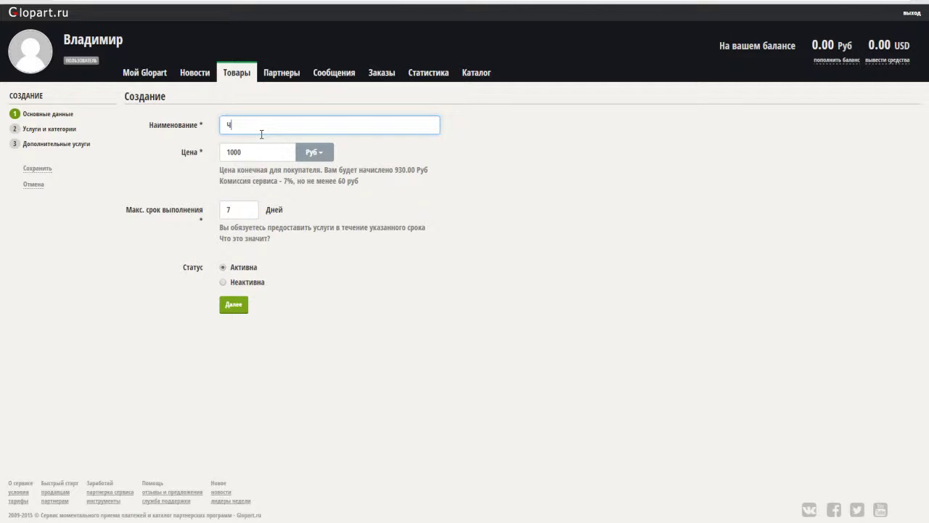
key(BackSpace)
text(Ск)
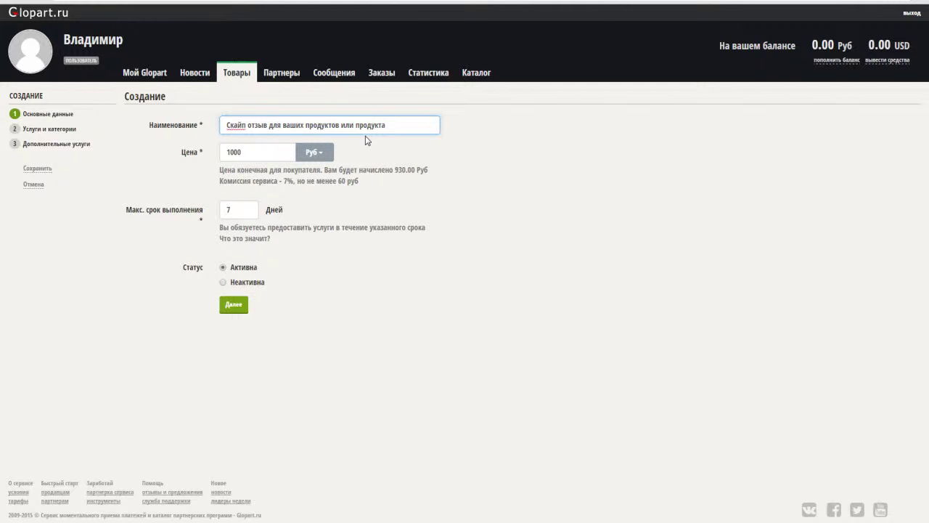
text(!!!)
Step: Set the service's price to 300 Руб and its maximum completion time to 2 days, and continue to the service description
drag(253, 152, 210, 157)
text(300)
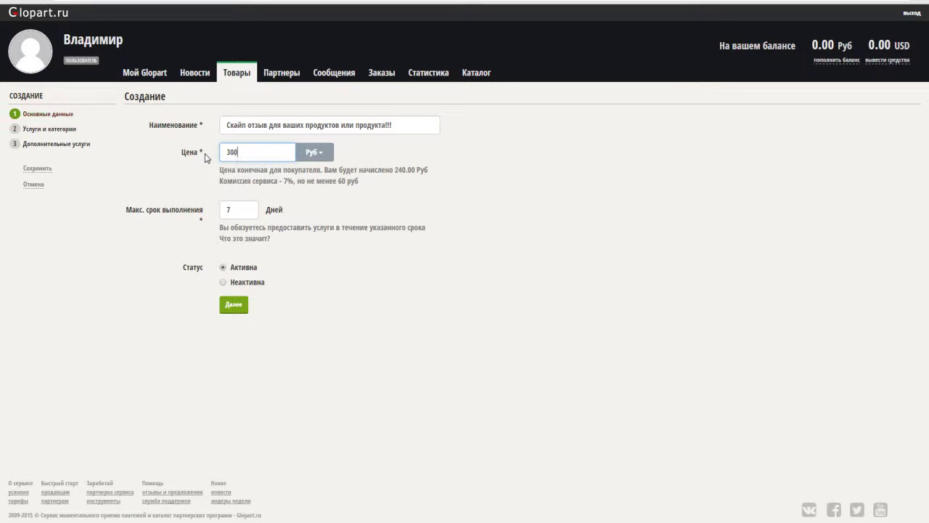
double_click(247, 214)
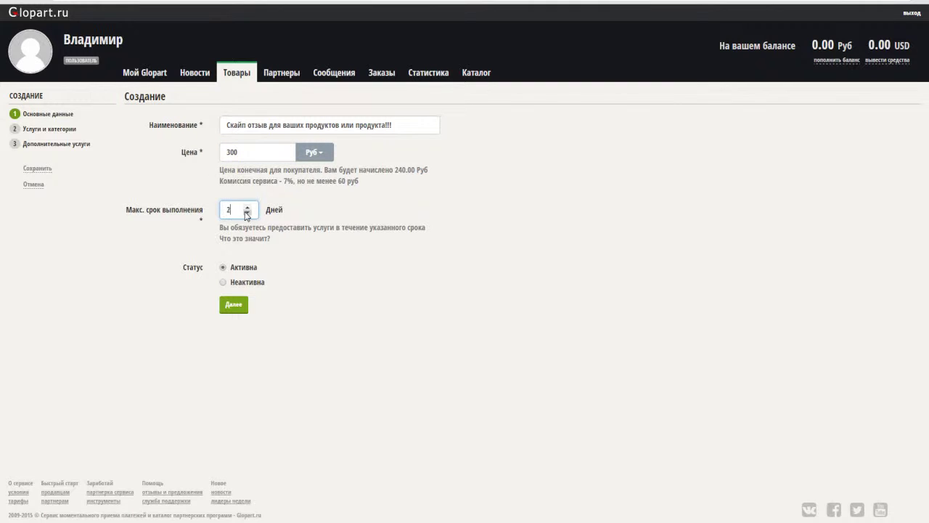
click(230, 305)
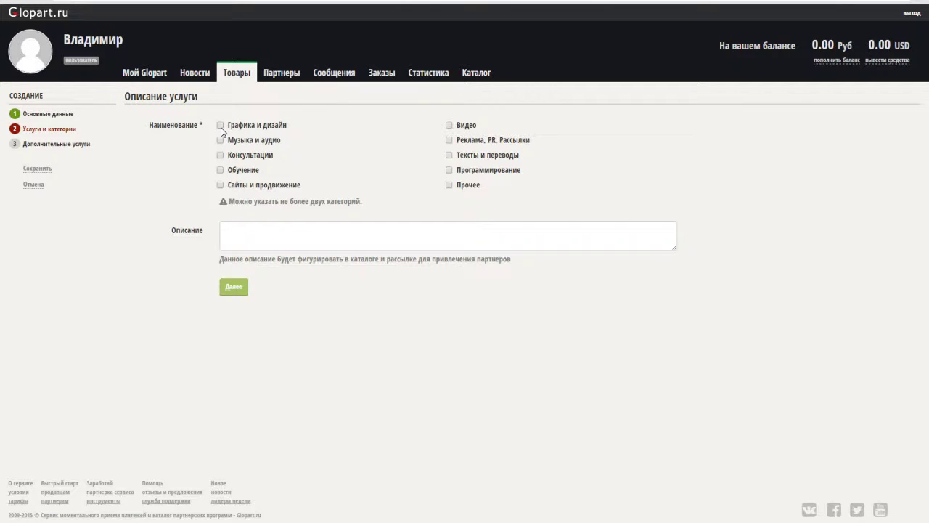
Step: Assign the service to the categories "Реклама, PR, Рассылки" and "Видео"
click(449, 141)
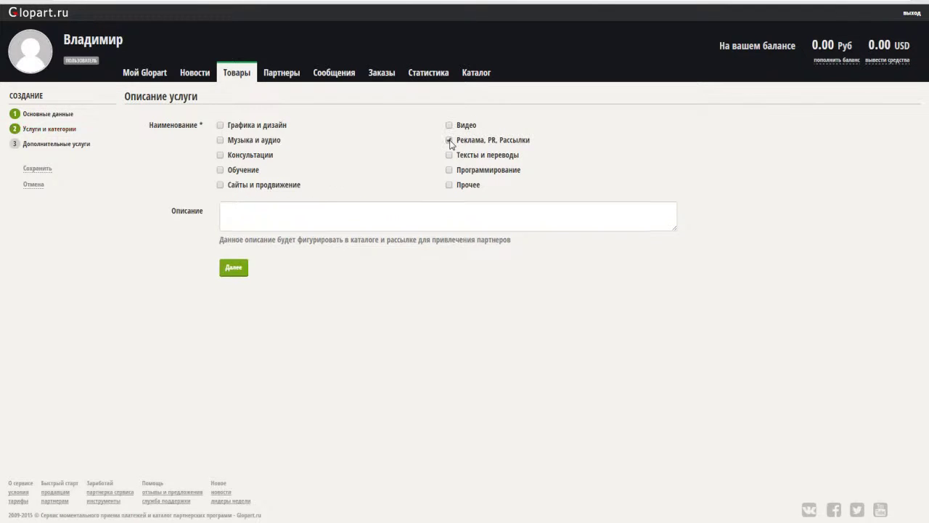
click(221, 186)
click(449, 125)
Step: Switch to Notepad and copy the offer text from "Хочу предложить Вам то что взорвет ваши продажи!" through "и 500 руб. со включенной!"
click(246, 213)
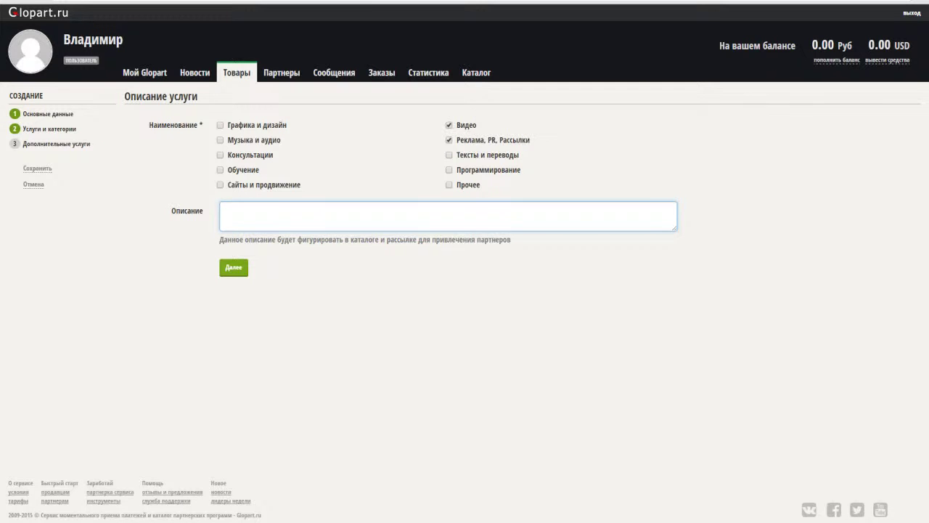
key(alt+Tab)
click(503, 117)
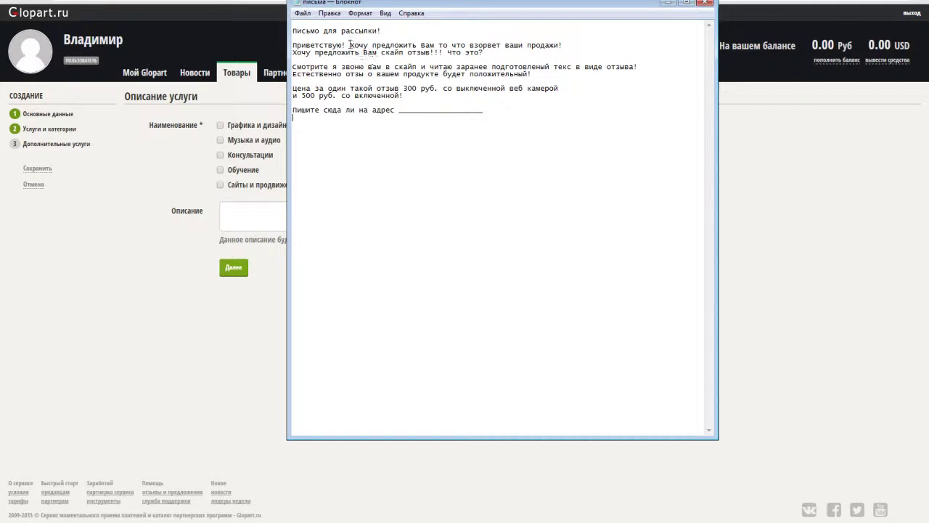
drag(350, 45, 483, 53)
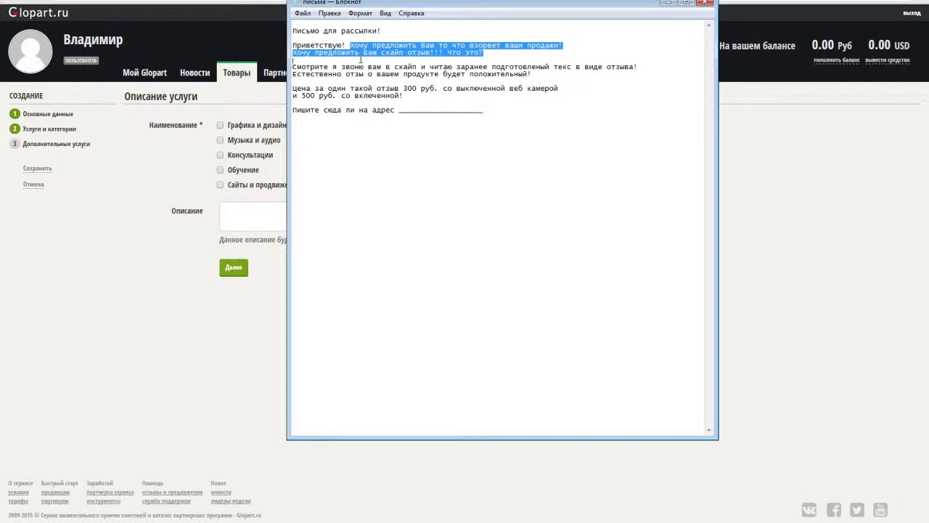
drag(360, 60, 414, 95)
right_click(421, 67)
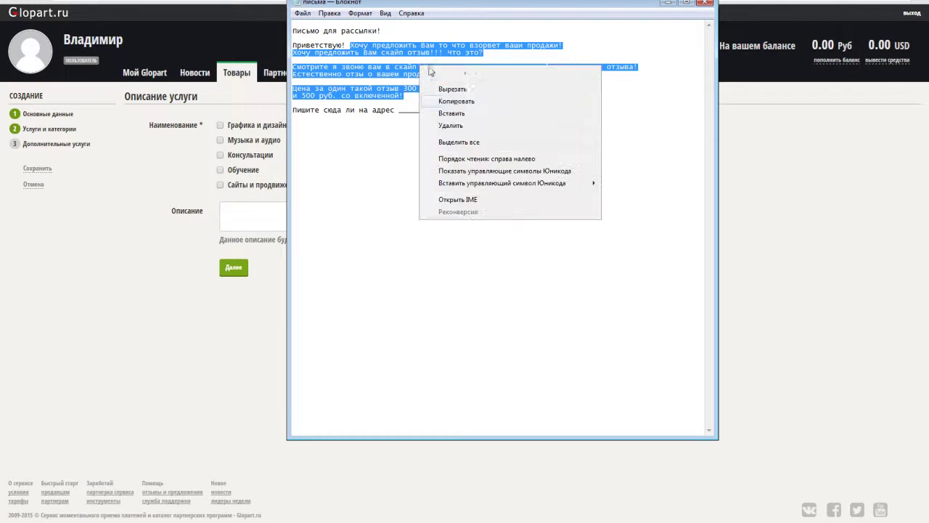
click(457, 103)
Step: Paste the copied offer into the service's description on Glopart and continue to the additional services
click(263, 216)
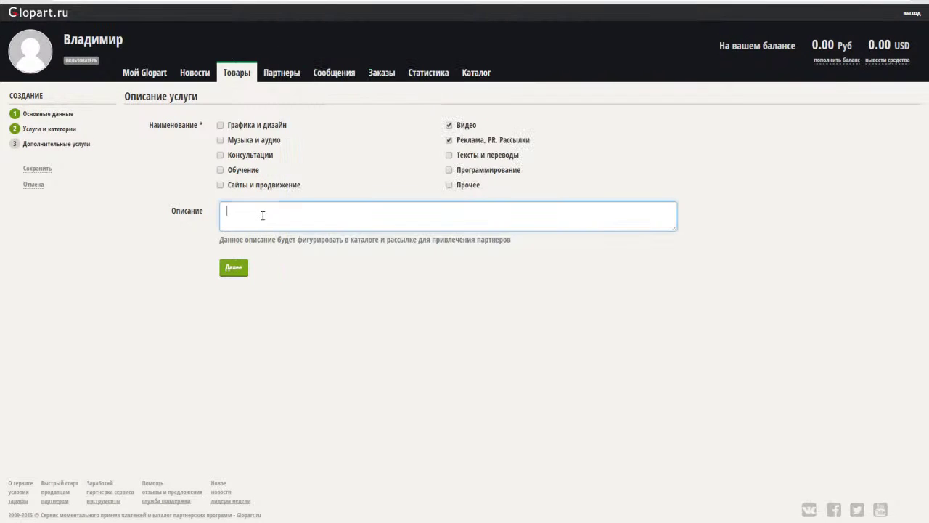
key(ctrl+v)
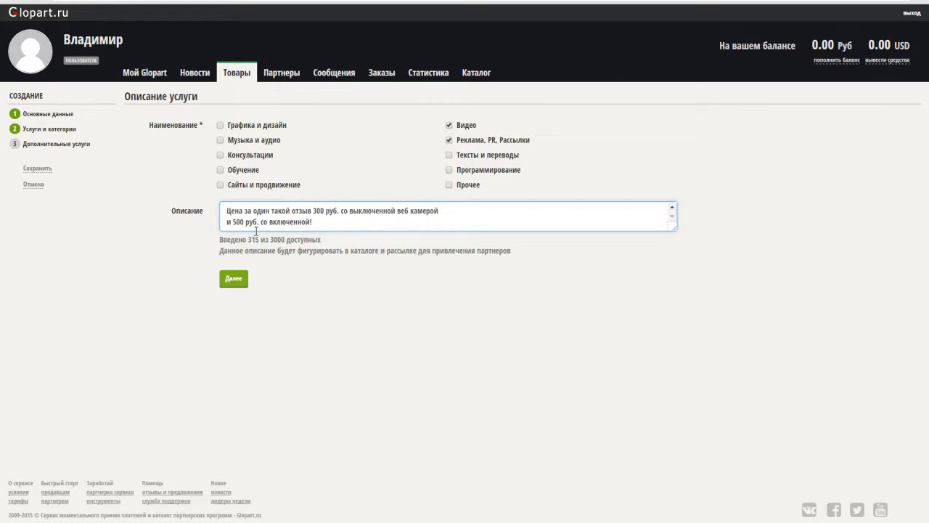
click(234, 279)
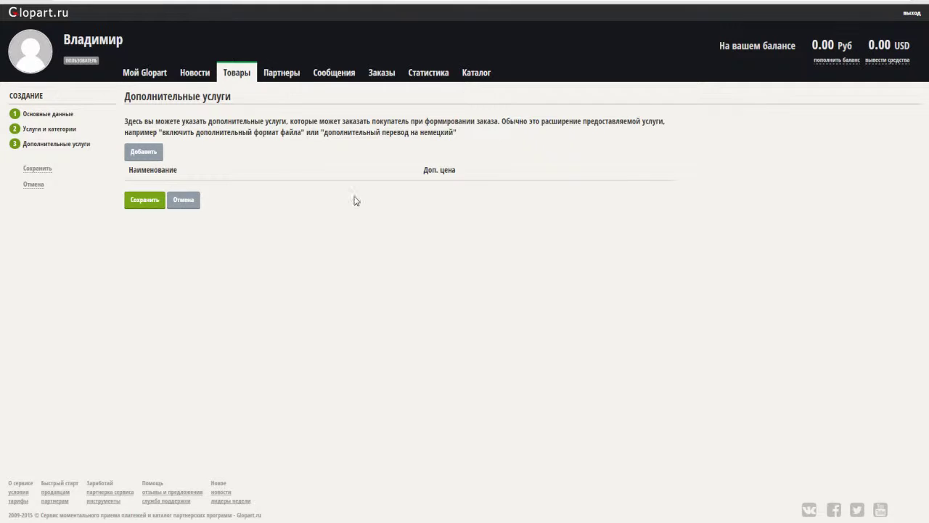
Step: Add the additional service "со включенной веб камерой" with an extra price of 500 ₽ and save the new service
click(141, 152)
click(186, 196)
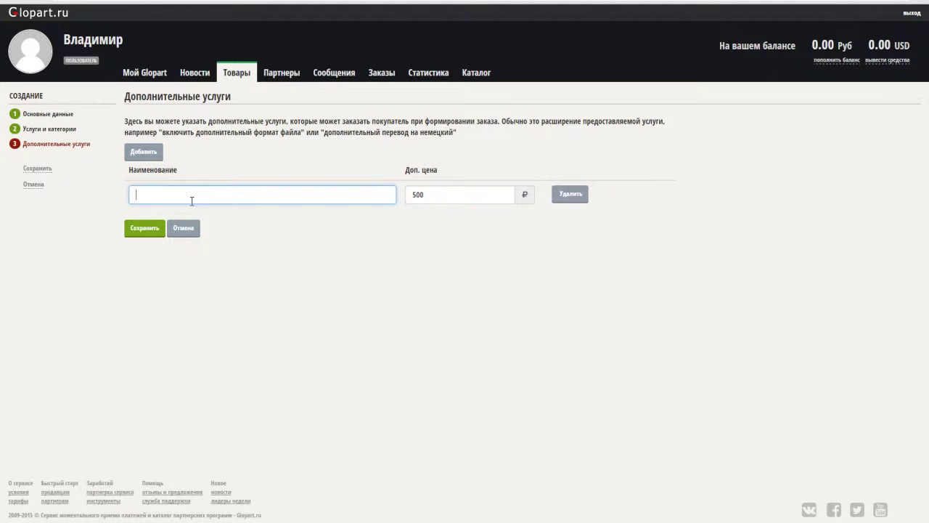
text(со включенной веб камерой)
click(135, 234)
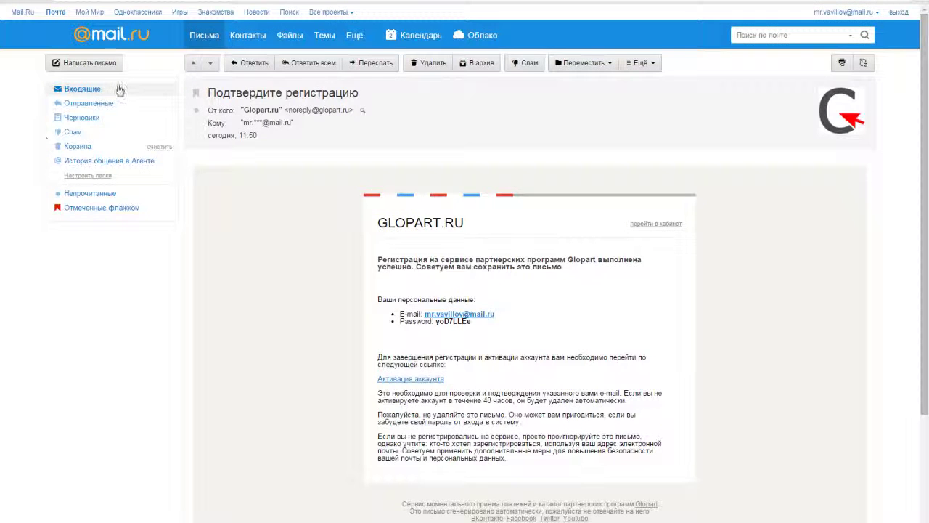
click(118, 145)
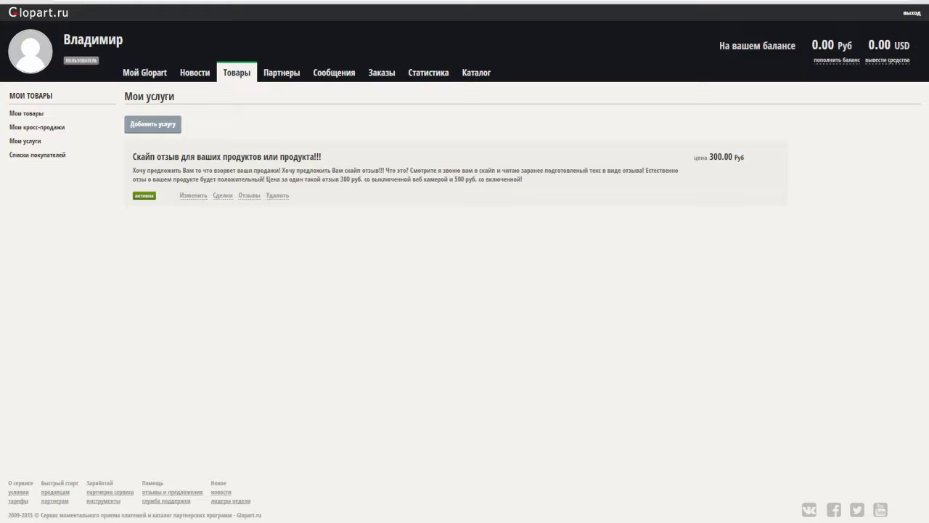
Step: Check the pending deals of the Skype review service and return to the list of the account's own services
click(222, 194)
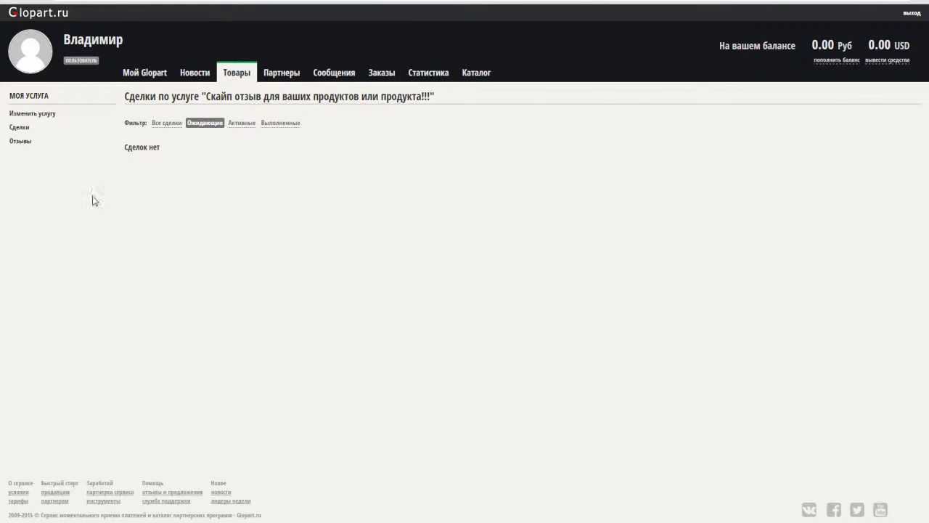
click(232, 72)
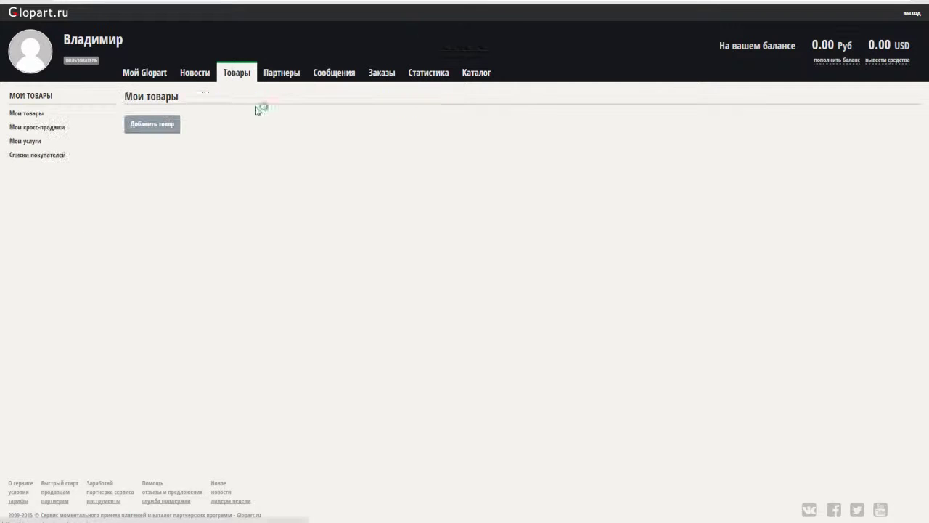
click(38, 144)
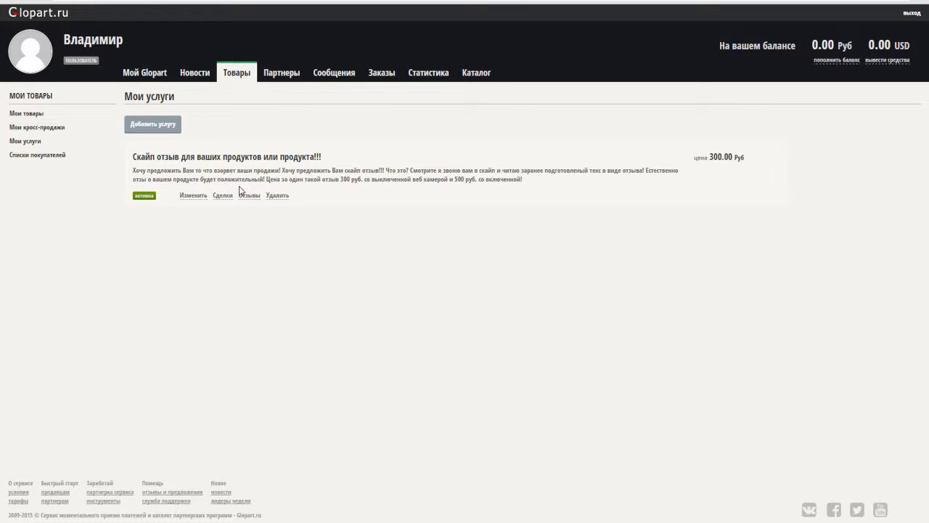
Step: Examine all services offered in the catalog, comparing other sellers' review and advertising offers, and return to the goods section
click(476, 75)
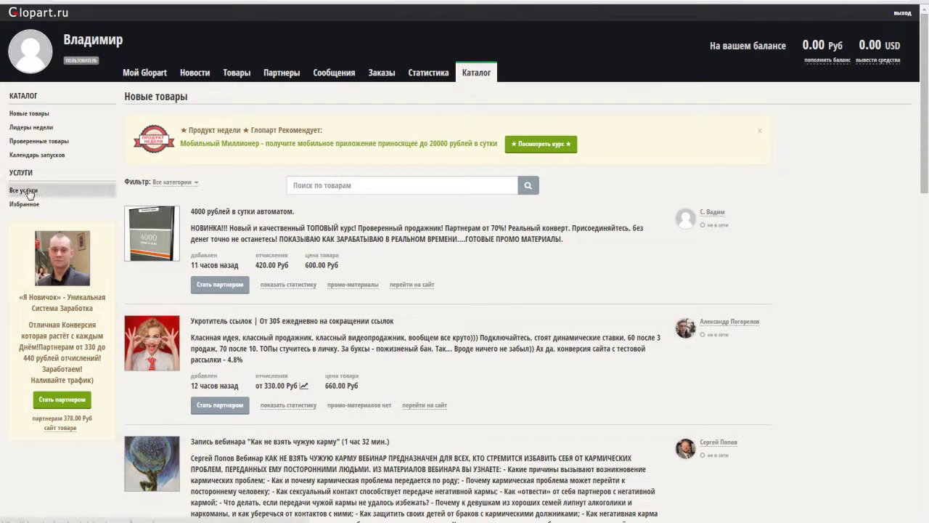
click(42, 191)
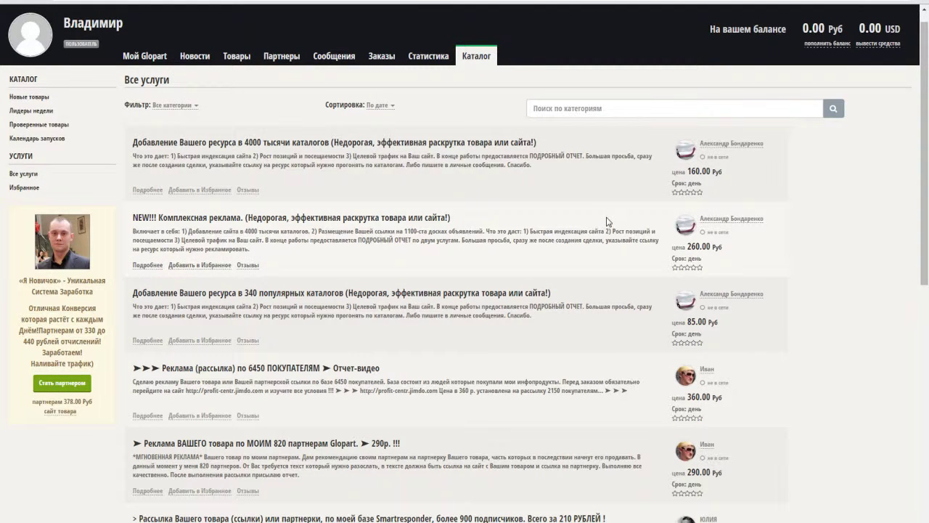
scroll(448, 301, down, 5)
scroll(448, 301, up, 4)
scroll(448, 301, down, 4)
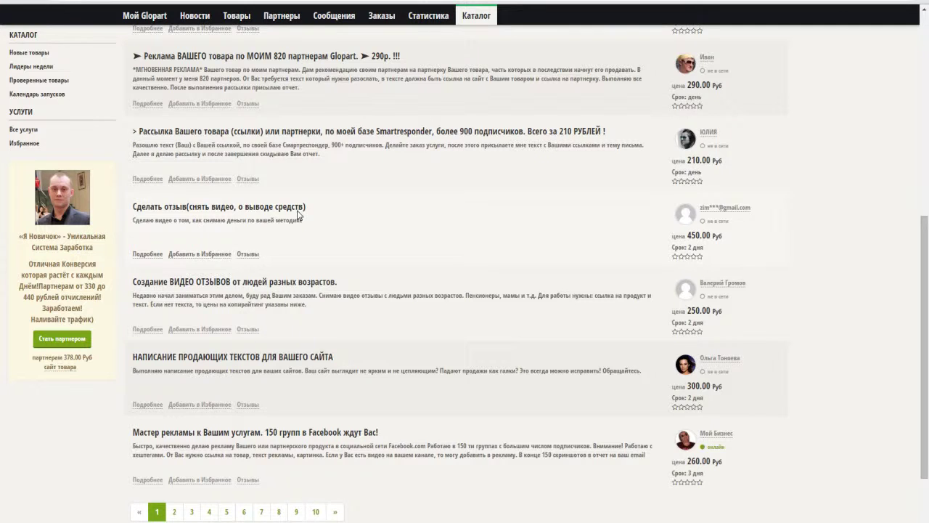
scroll(298, 213, up, 3)
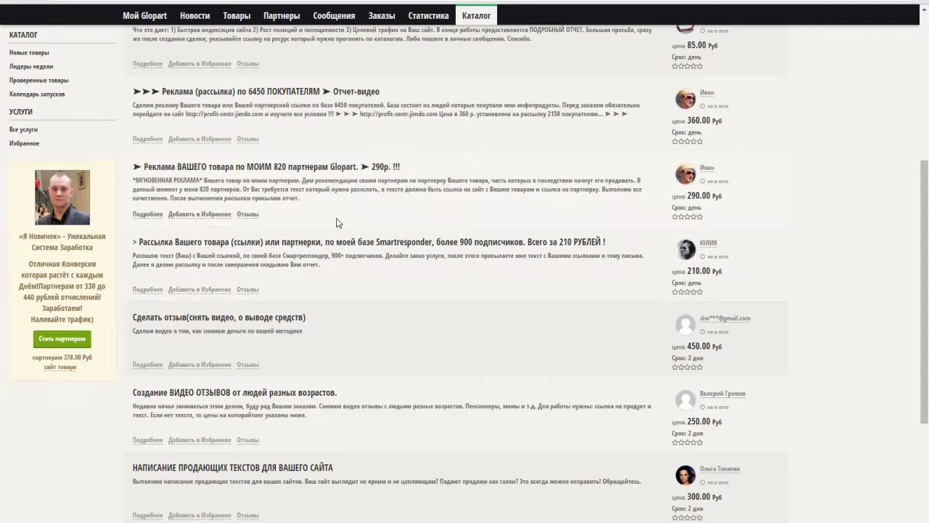
scroll(323, 223, up, 8)
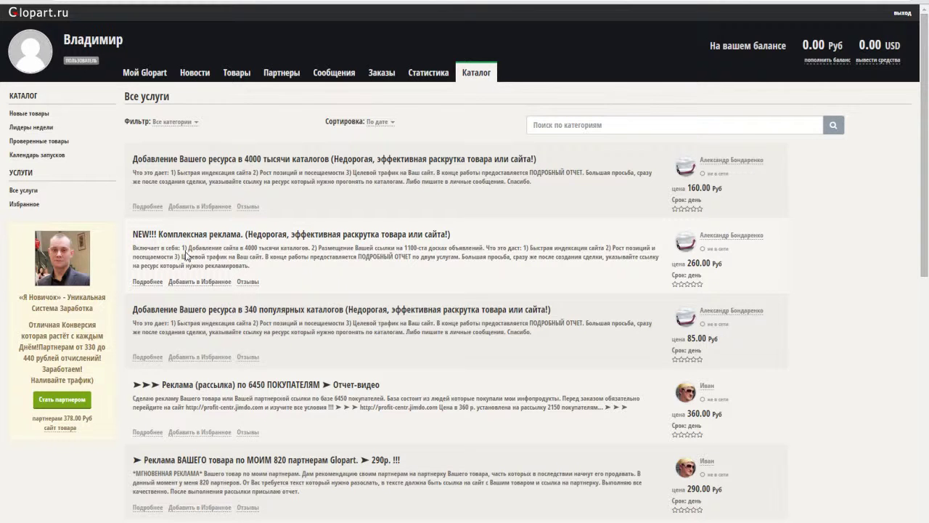
click(237, 78)
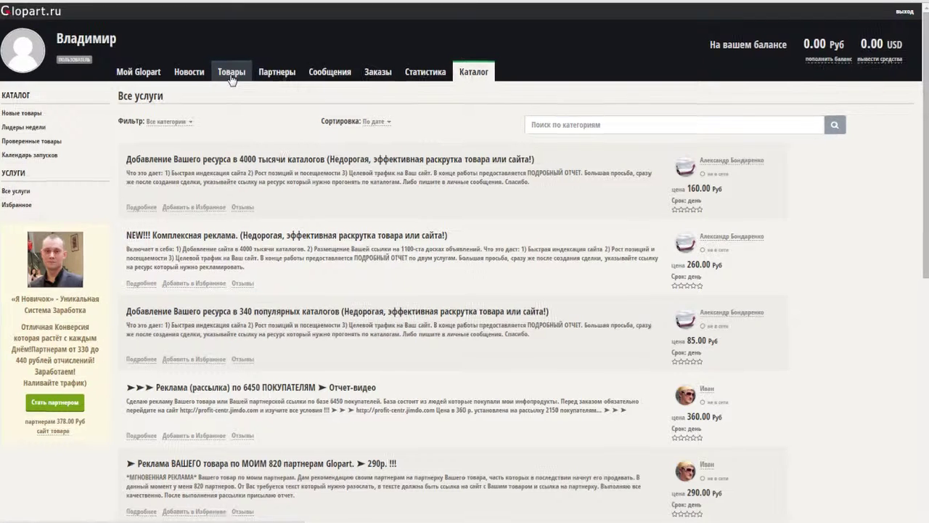